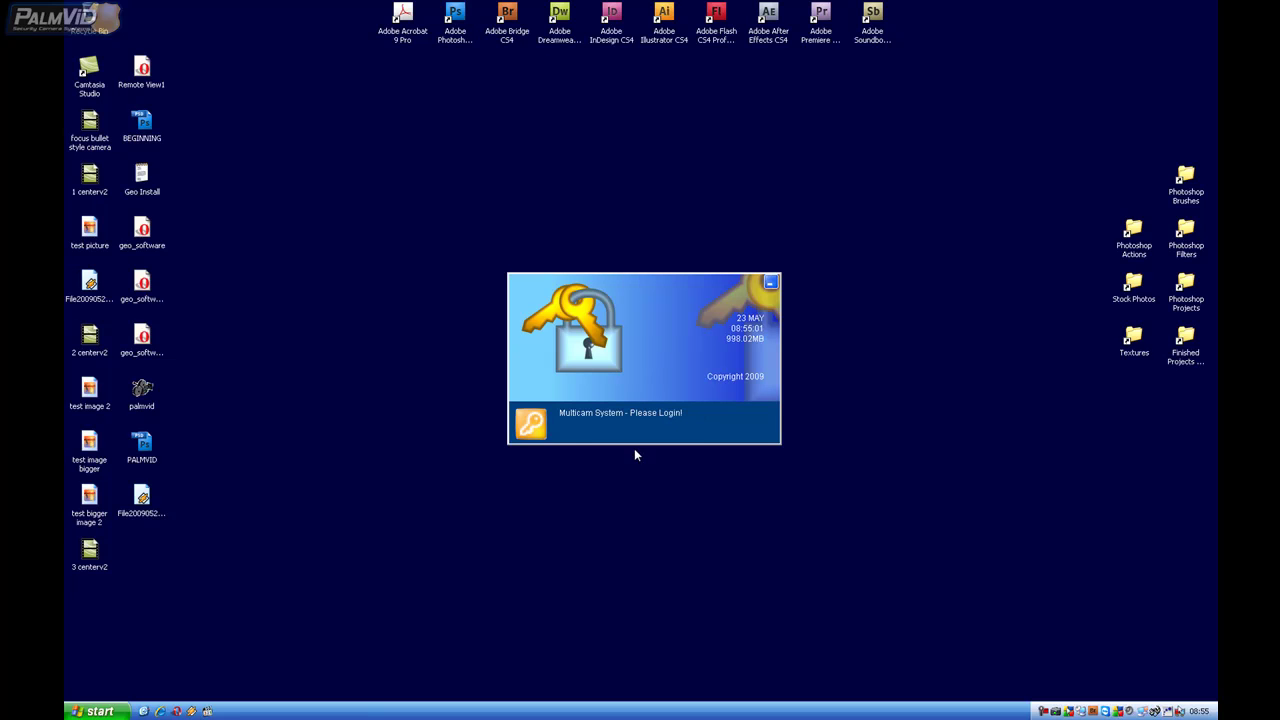
- Log in to GV-800 with the administrator ID and password
left_click(537, 430)
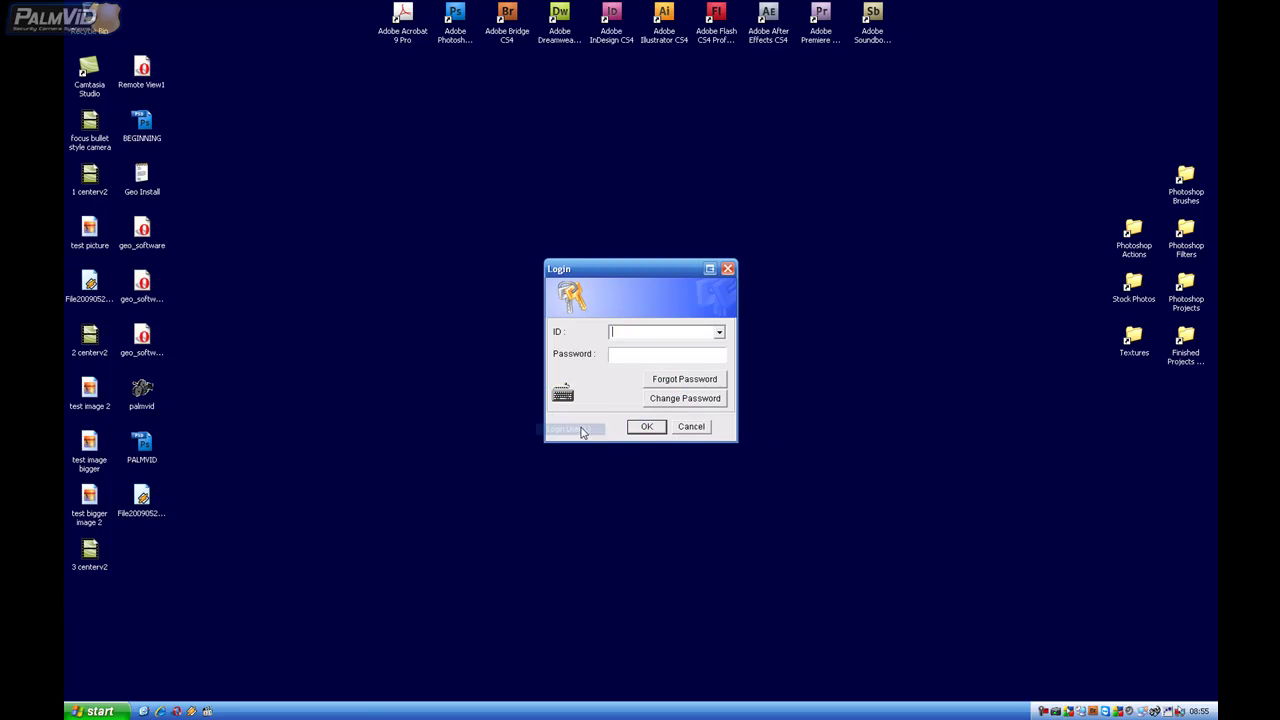
type("admin")
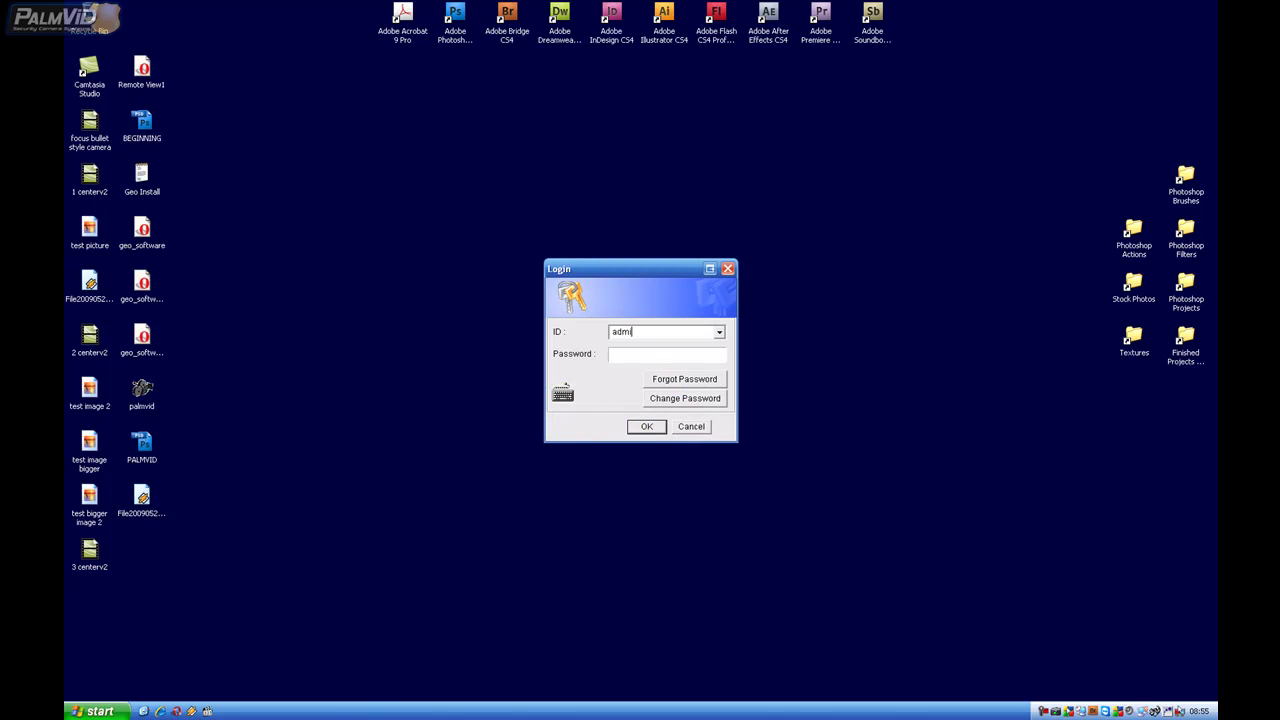
key("Tab")
type("123")
key("Return")
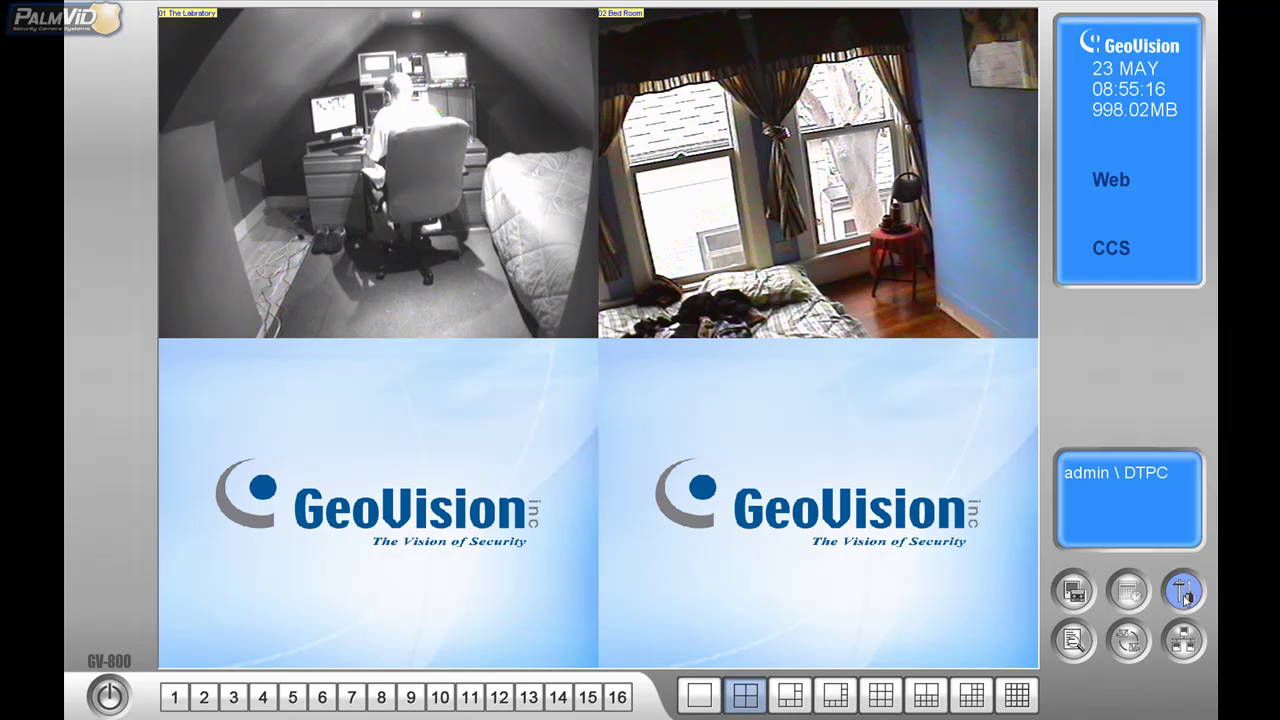
- Open the Digital Matrix Setting window from Configure > Accessories
left_click(1184, 595)
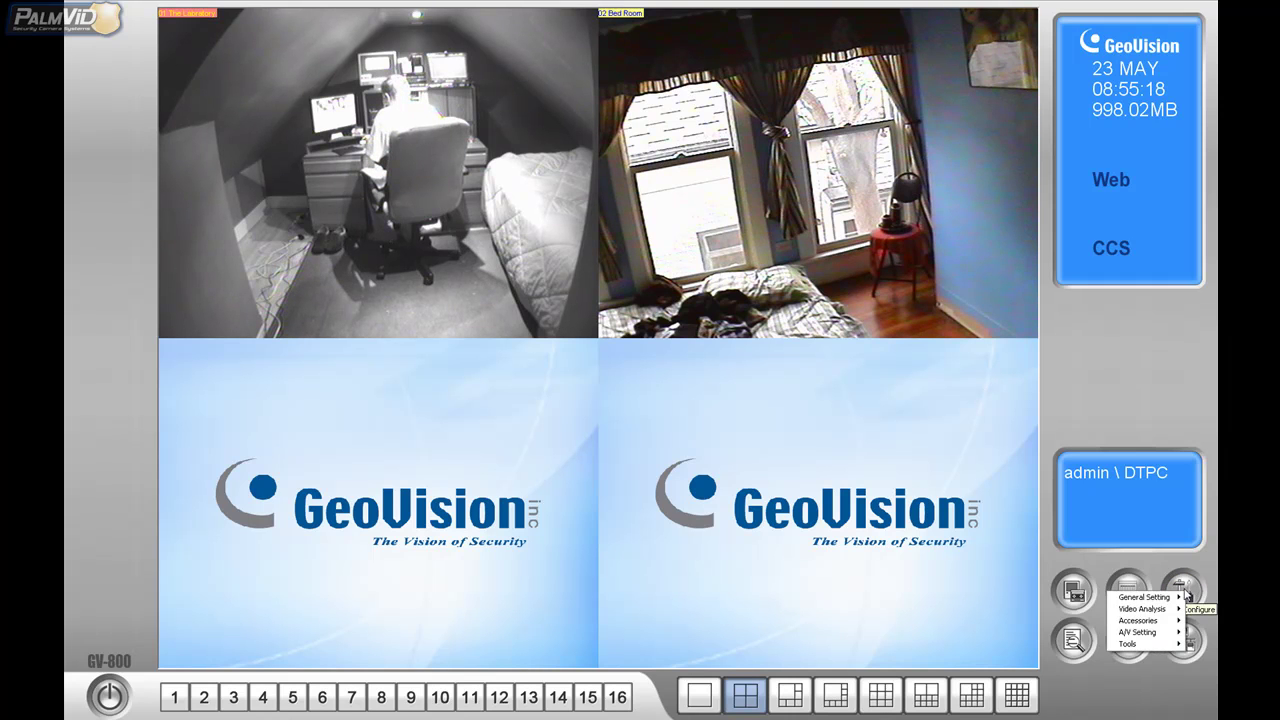
mouse_move(1148, 621)
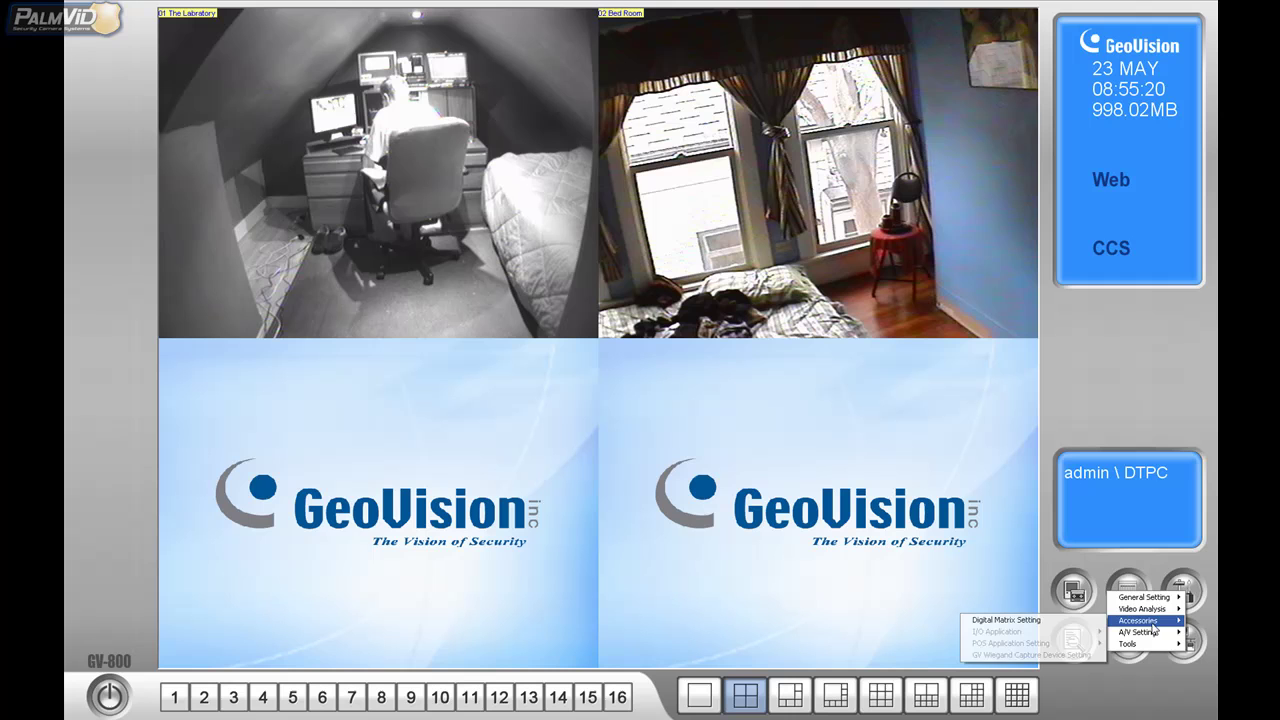
left_click(1086, 626)
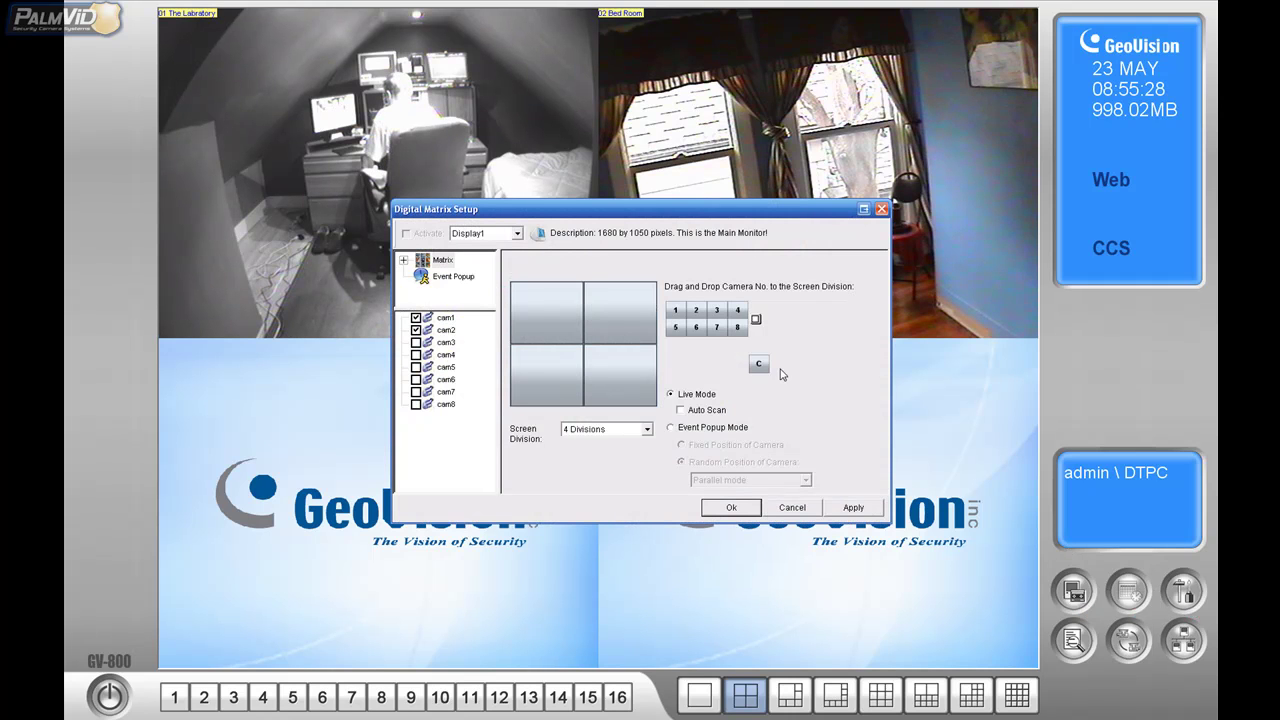
left_click_drag(644, 218, 669, 224)
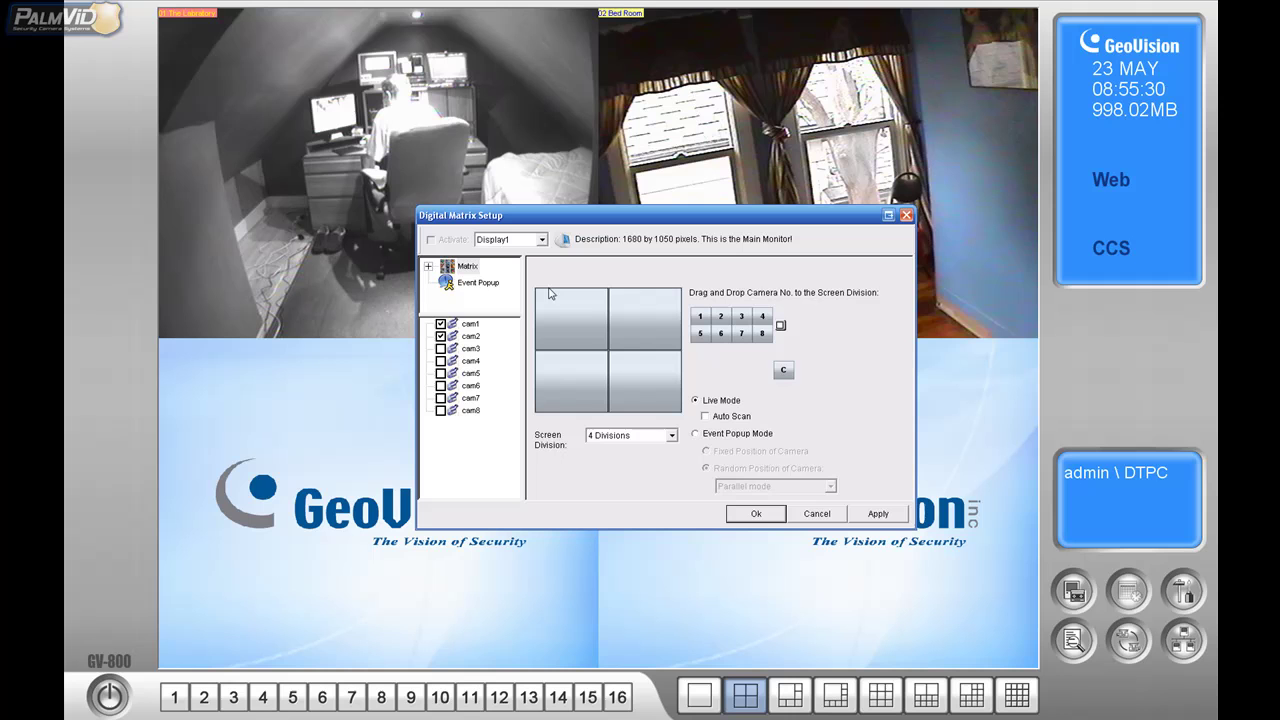
- Select Display2 as the matrix display and tick Activate
left_click(541, 240)
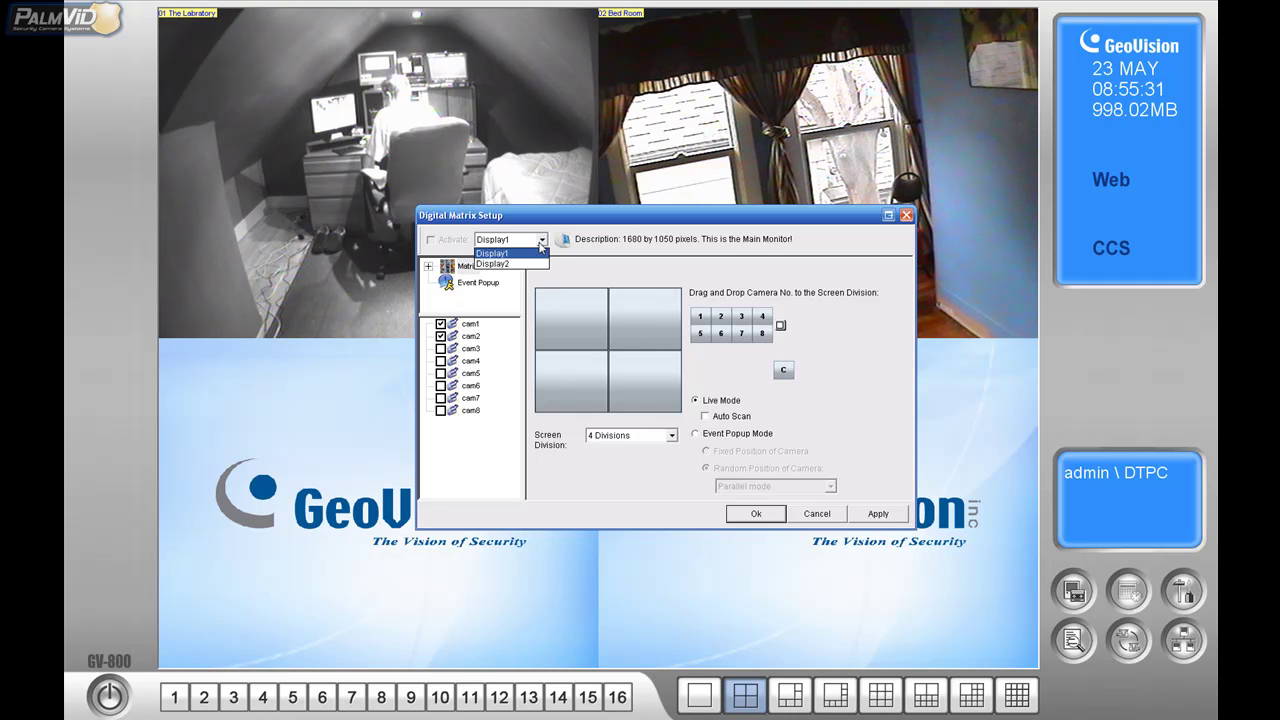
left_click(541, 242)
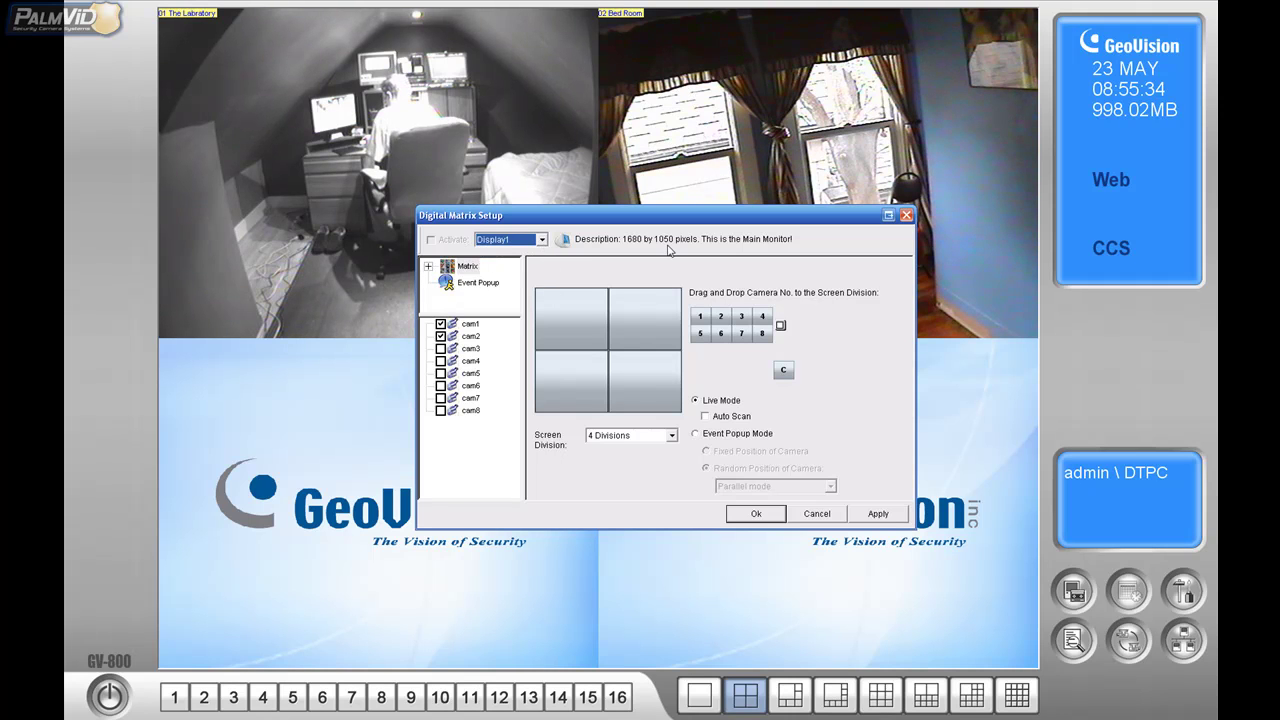
left_click(546, 239)
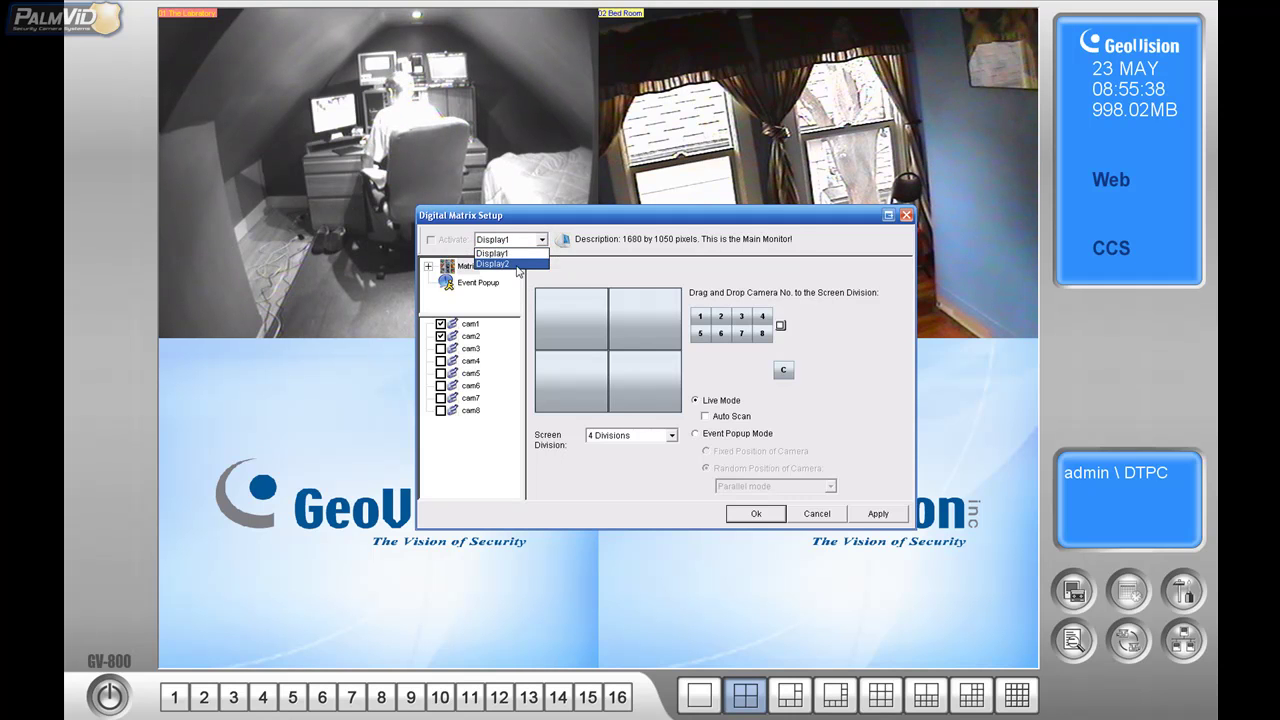
left_click(517, 266)
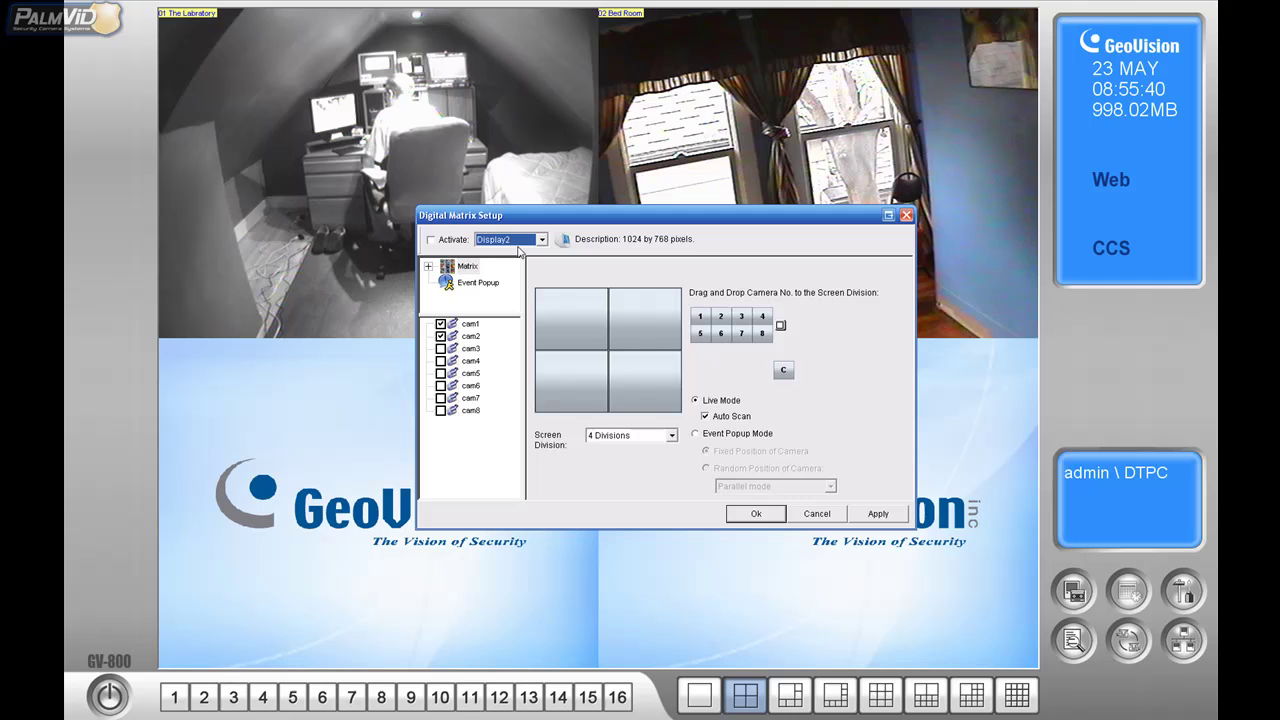
left_click(431, 240)
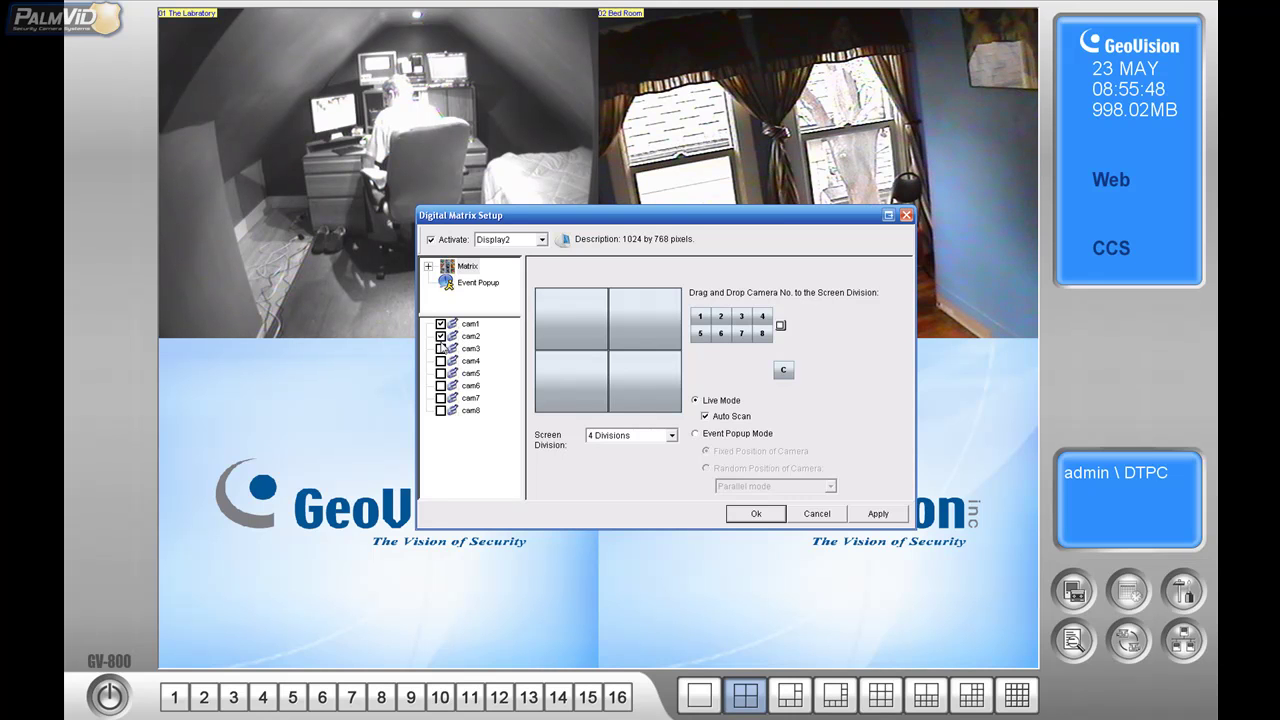
- Switch Display2 to 16 (+1) Divisions, trial-place cameras 1, 3, 4 and 8, then clear the grid
left_click(673, 436)
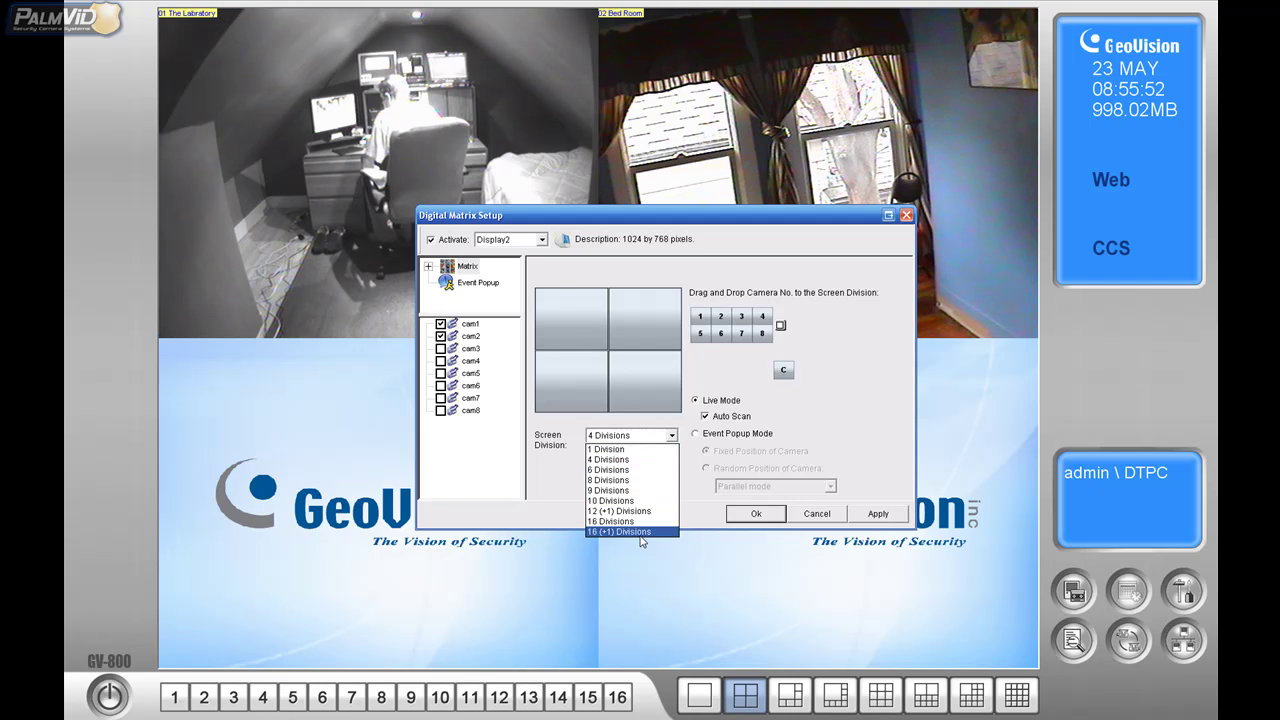
left_click(640, 533)
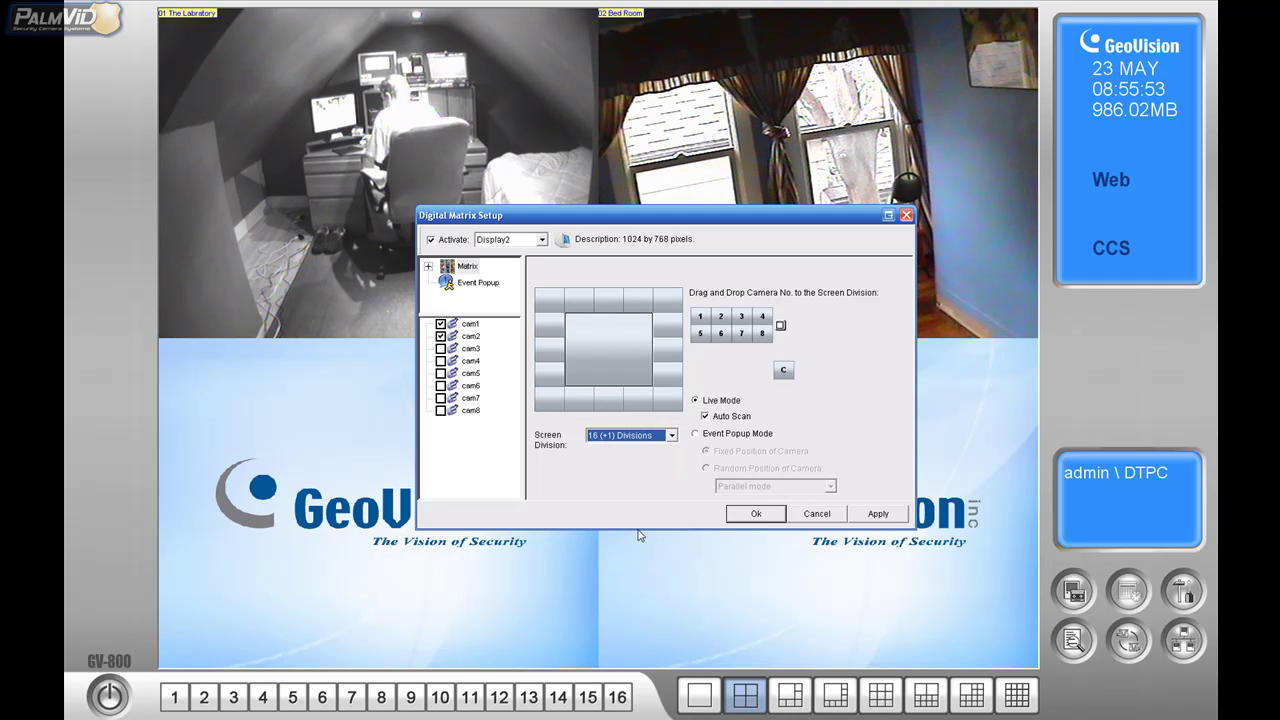
left_click_drag(700, 316, 608, 302)
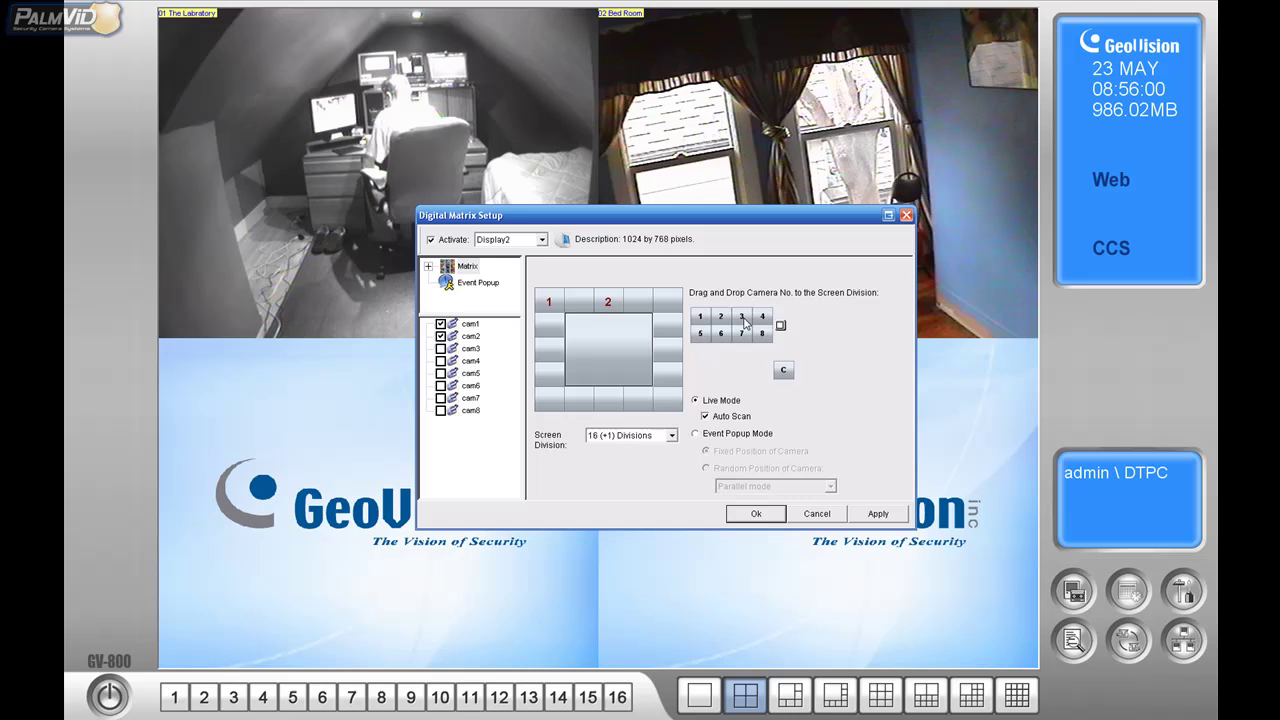
left_click_drag(744, 322, 578, 302)
left_click_drag(760, 330, 667, 302)
left_click_drag(763, 336, 608, 345)
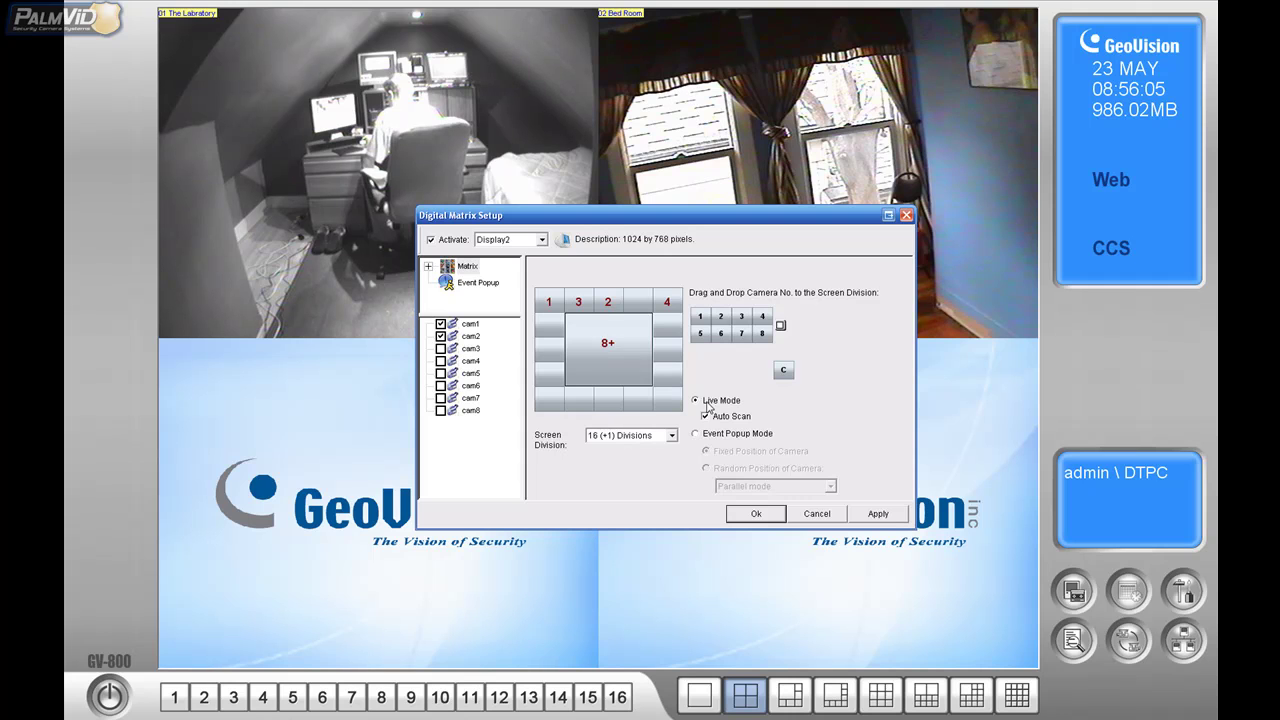
left_click(784, 371)
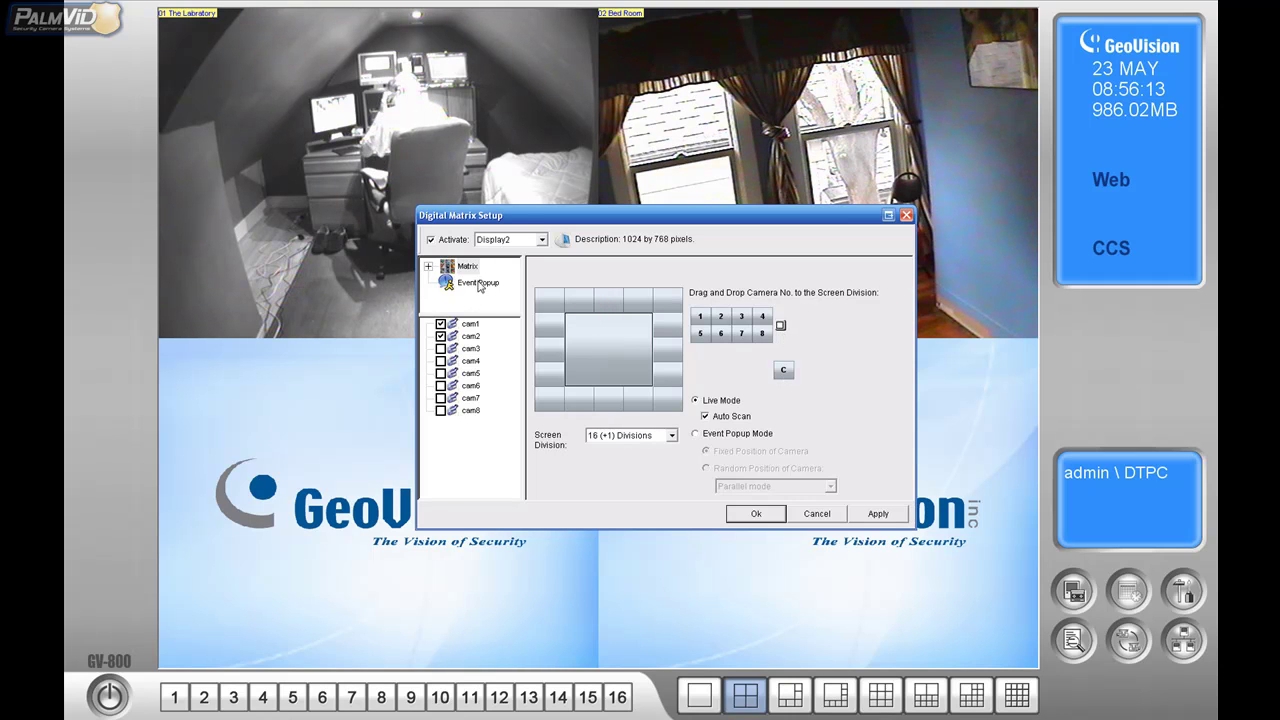
- Switch Display2 to event popup mode with a 1 Division layout
left_click(696, 434)
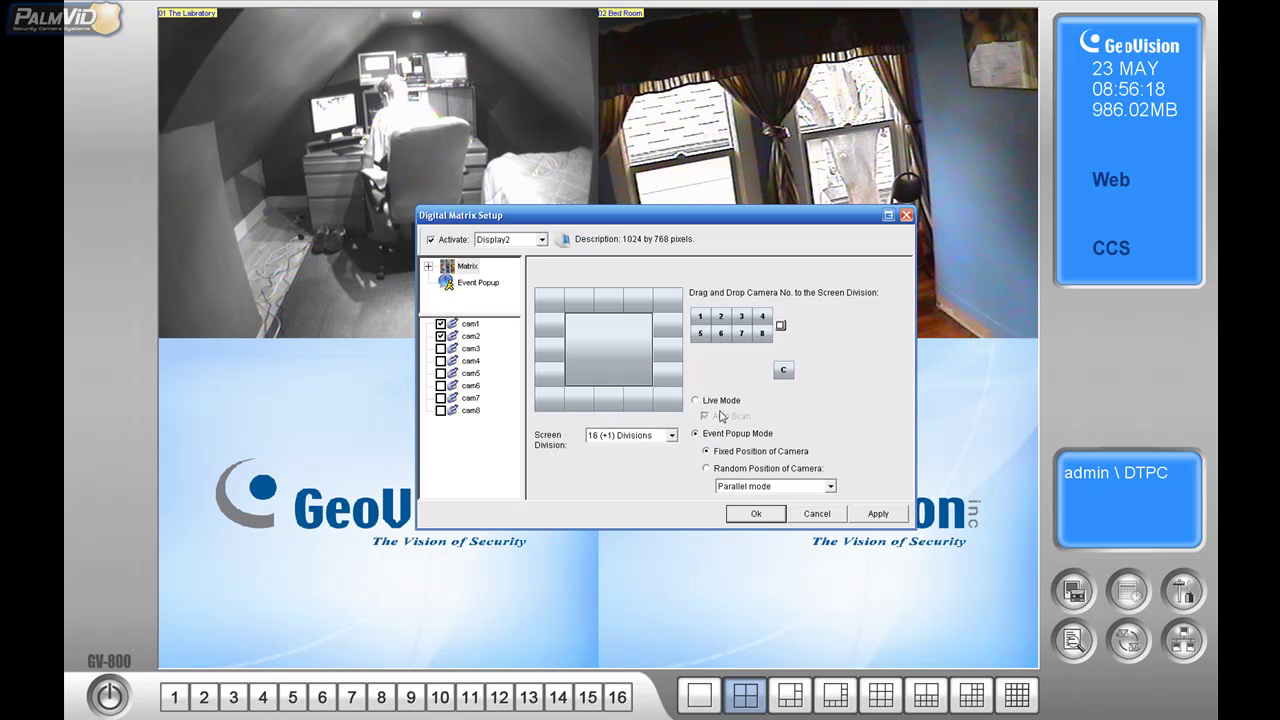
left_click(668, 440)
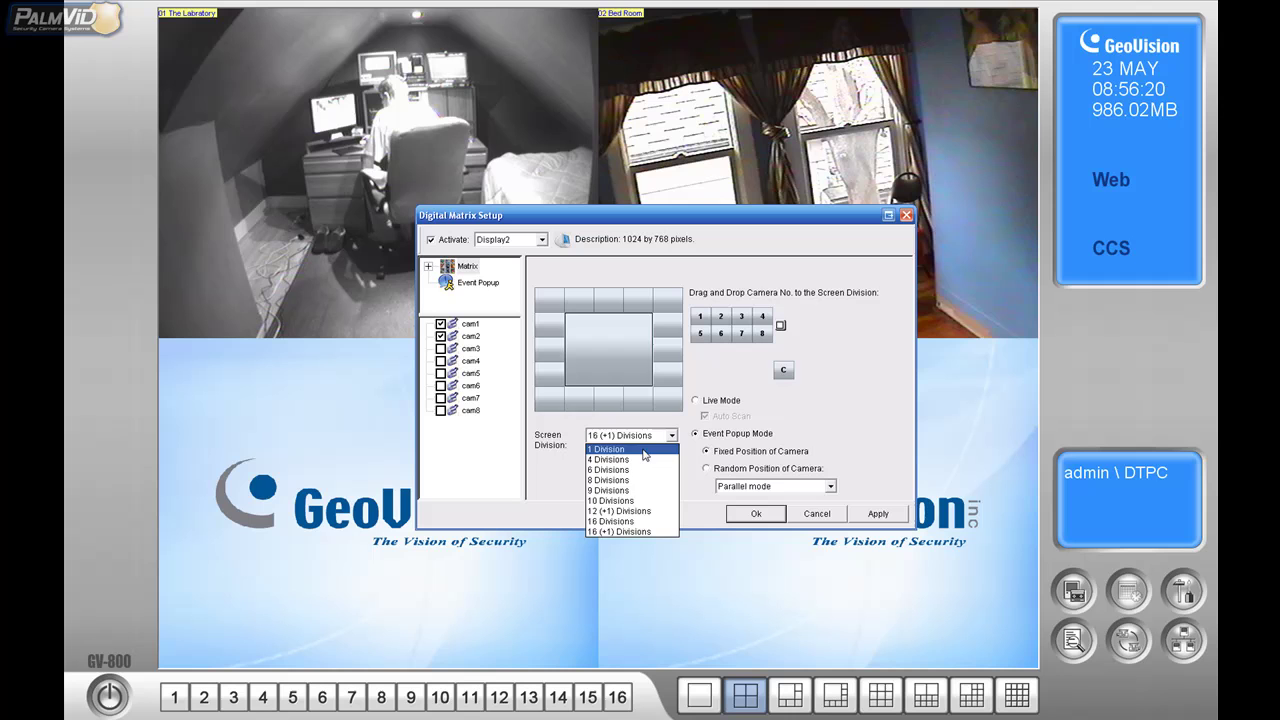
left_click(643, 452)
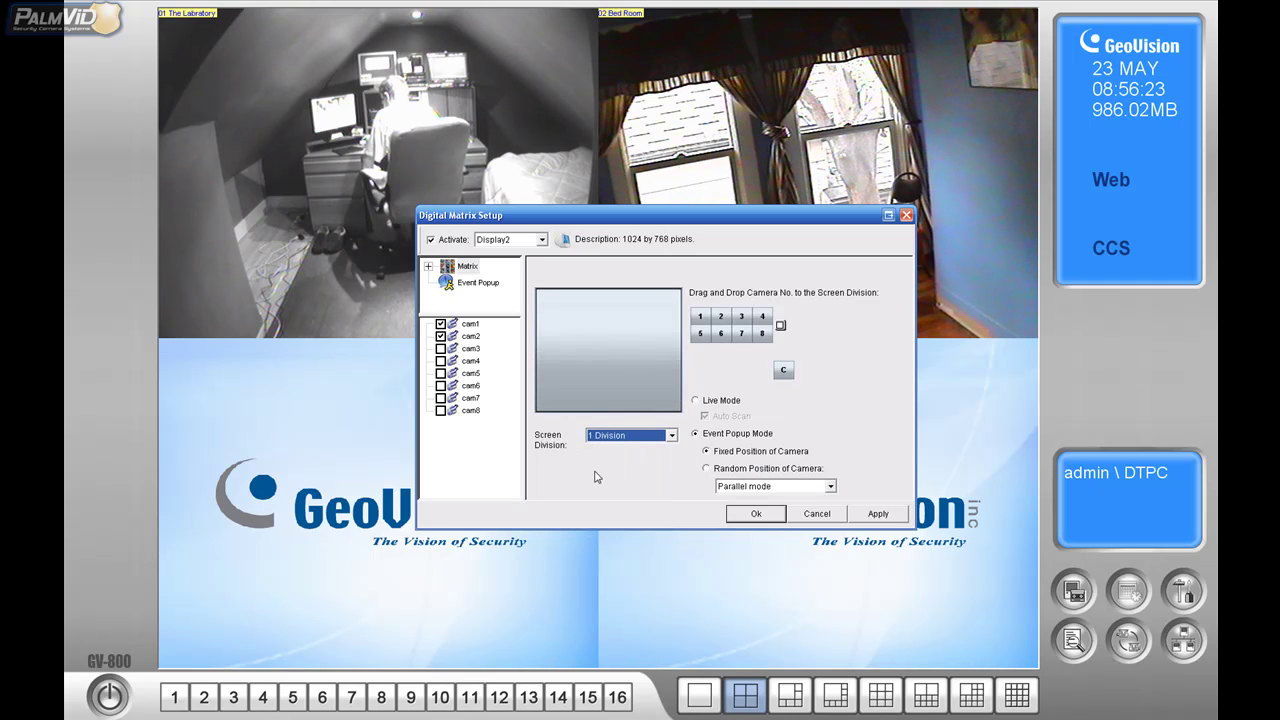
left_click(472, 284)
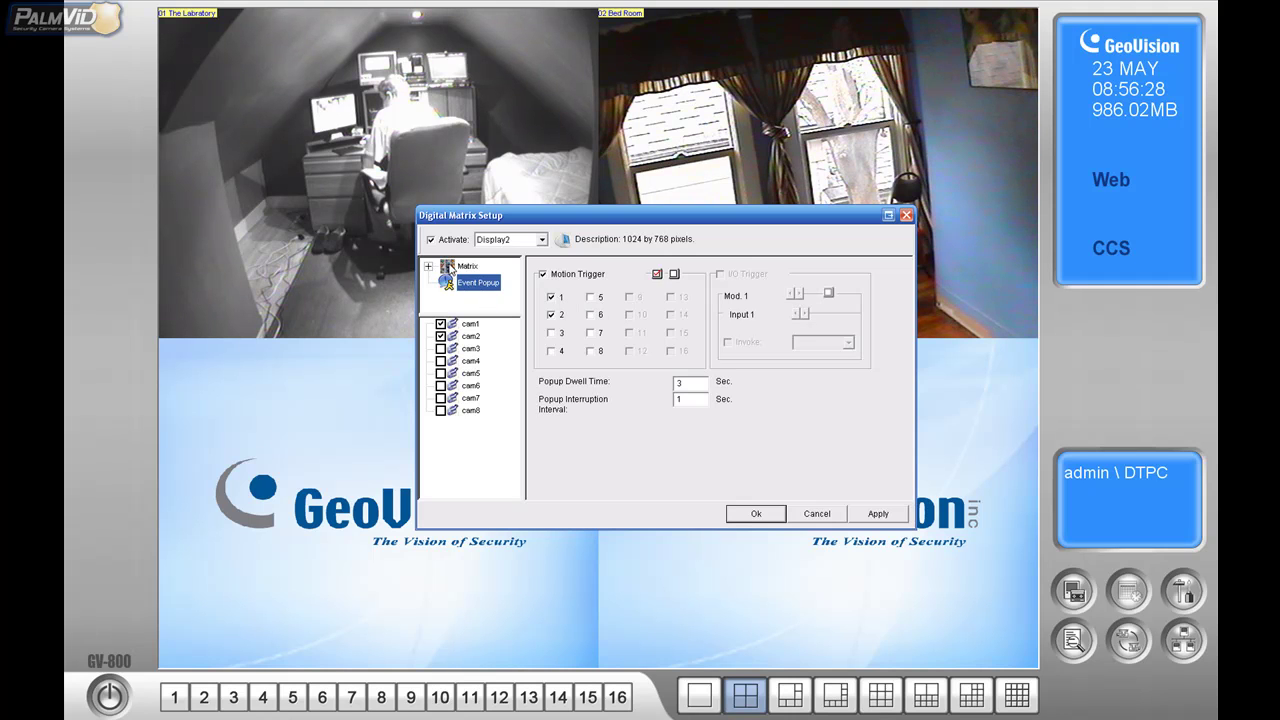
left_click(446, 268)
left_click(447, 281)
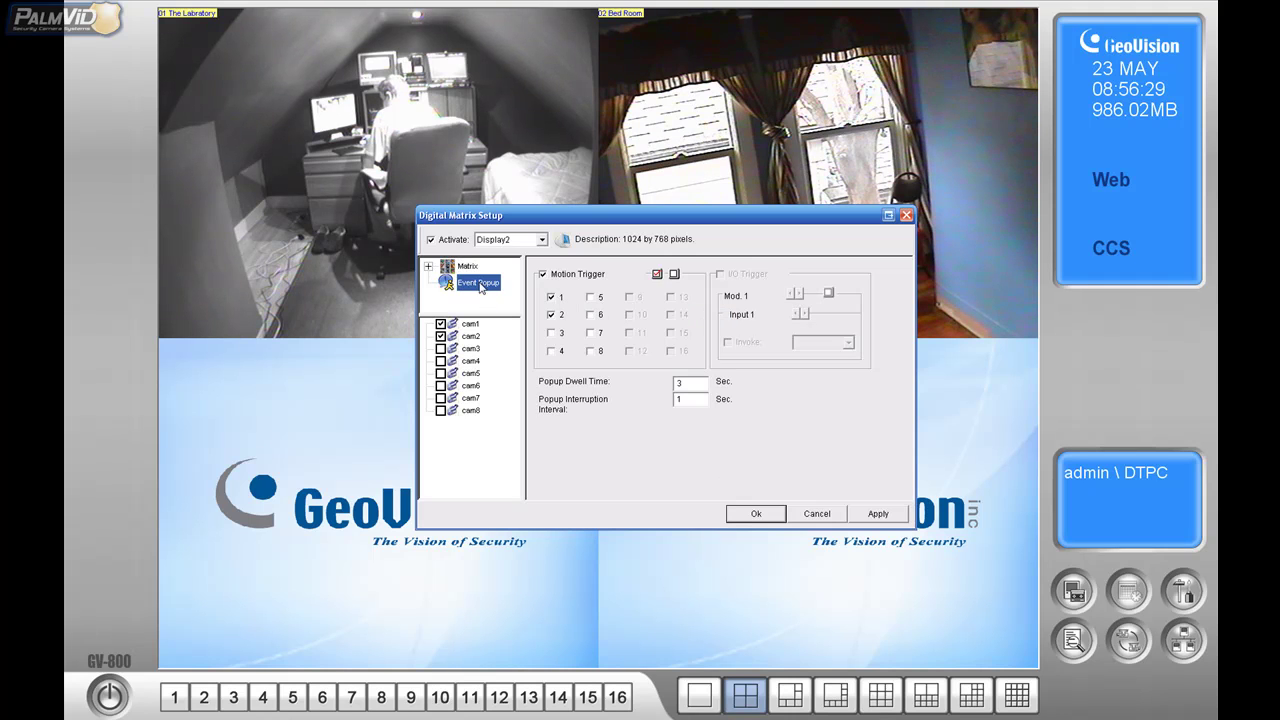
- Test the camera checkboxes, leaving motion popups enabled only for cameras 1 and 2
left_click(551, 315)
left_click(552, 315)
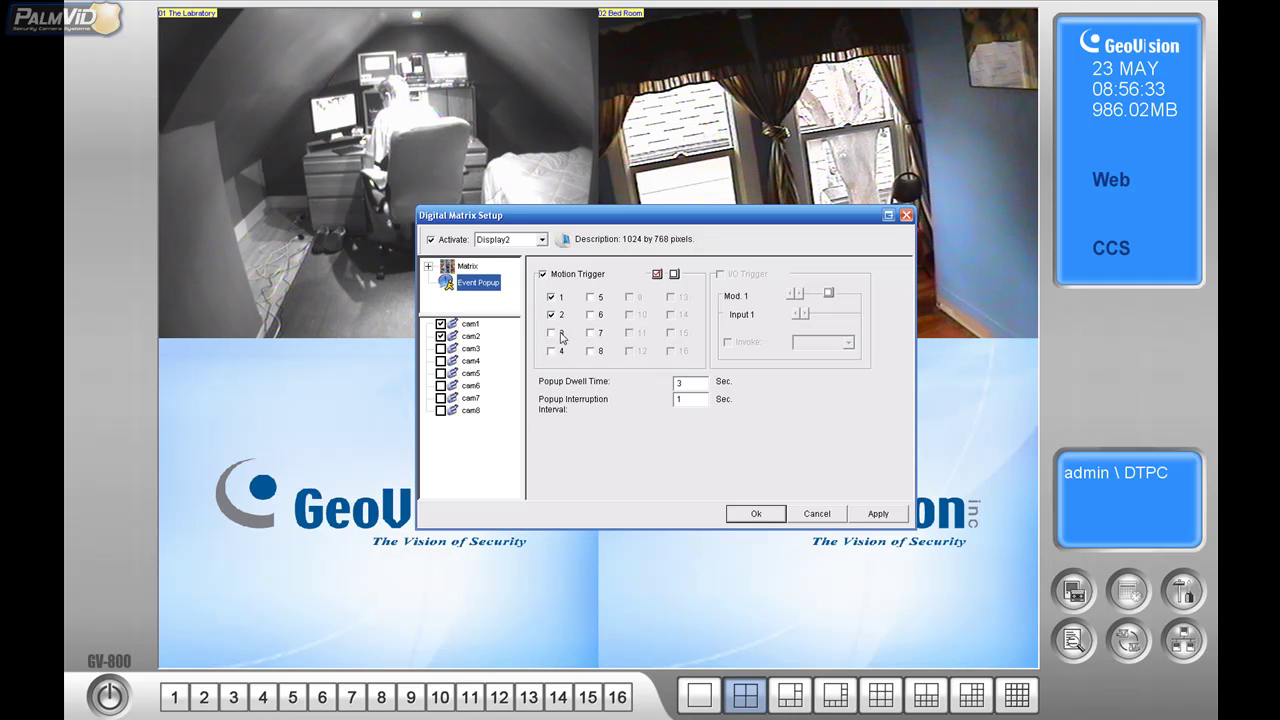
left_click(590, 314)
left_click(590, 332)
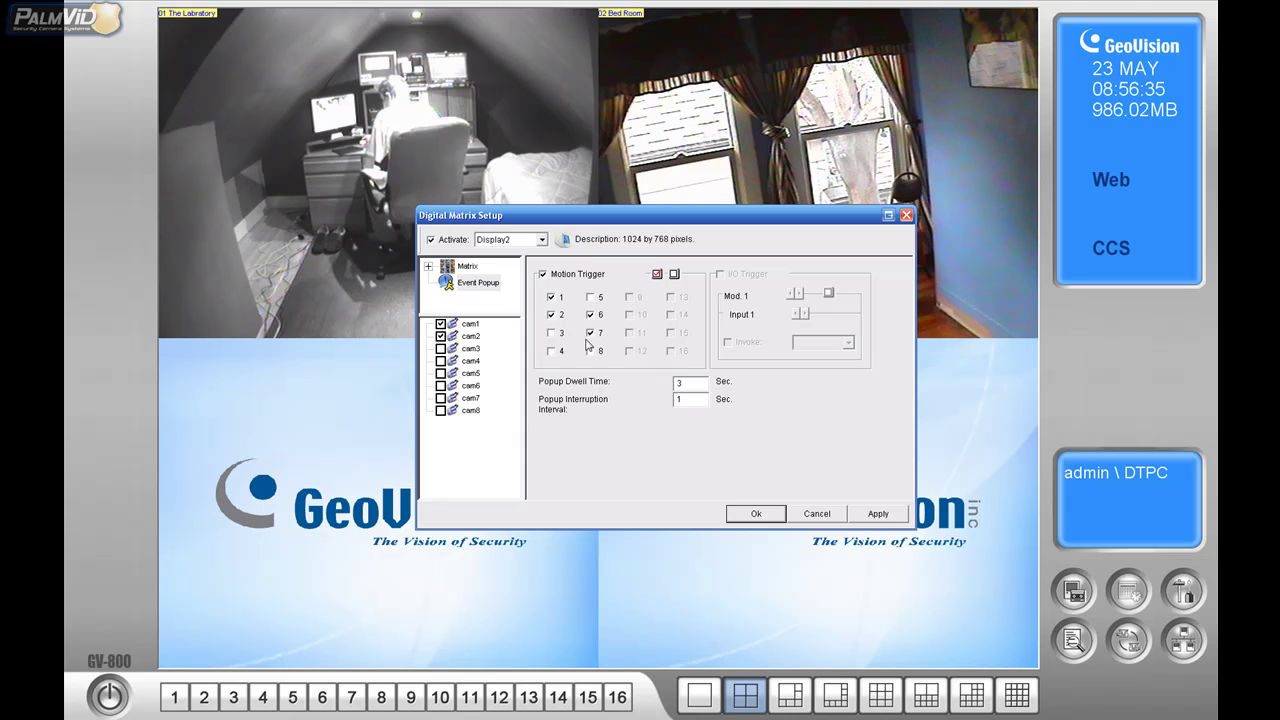
left_click(590, 332)
left_click(590, 314)
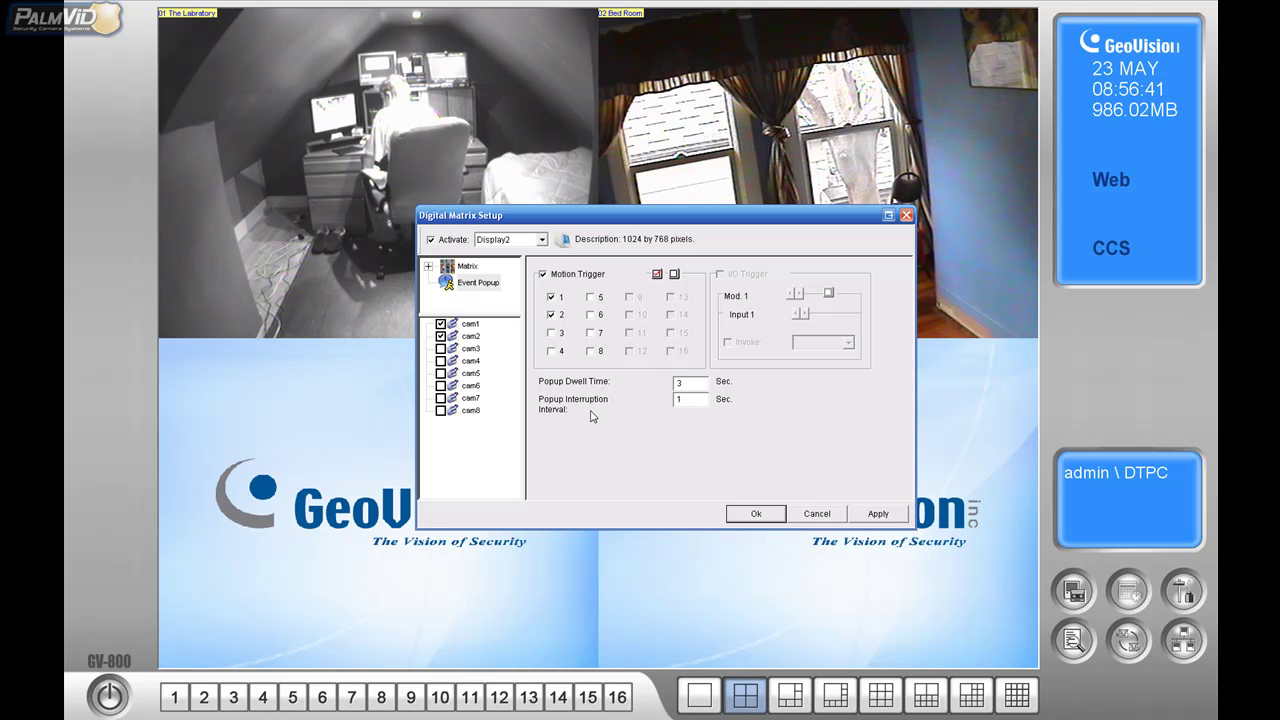
- Set the Popup Interruption Interval to 1, then apply and confirm the settings
double_click(677, 399)
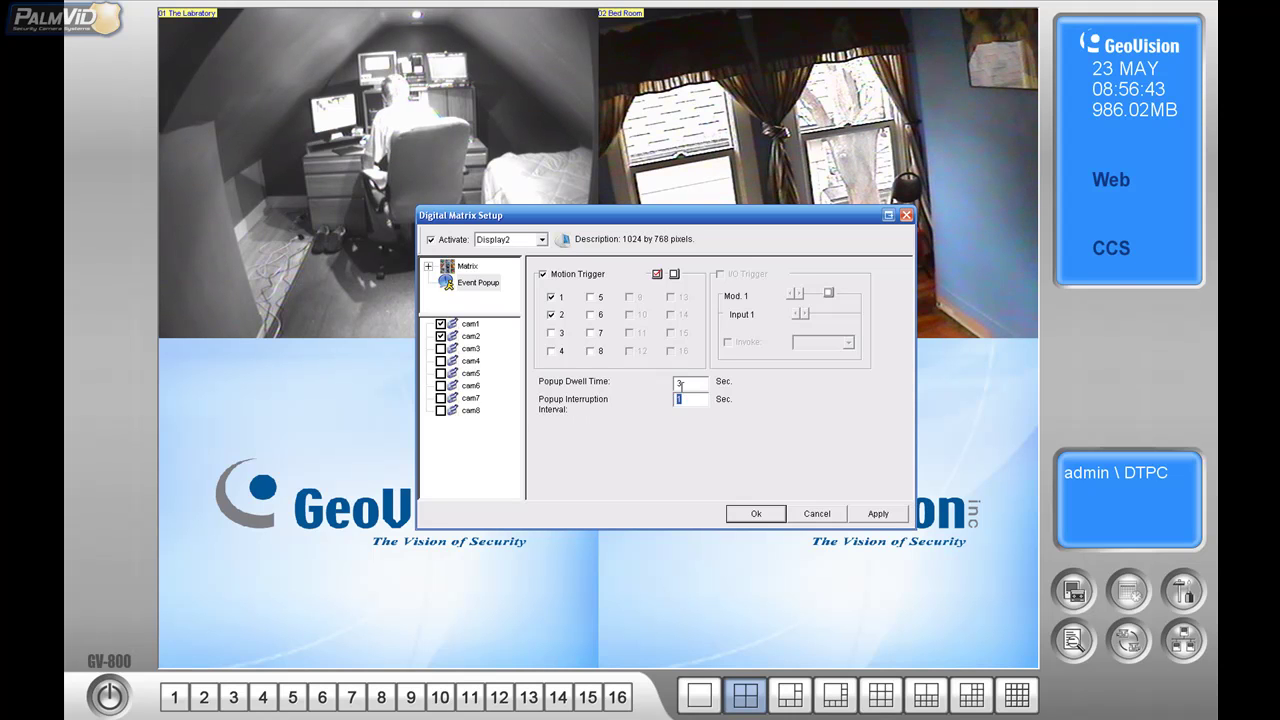
type("3")
key("BackSpace")
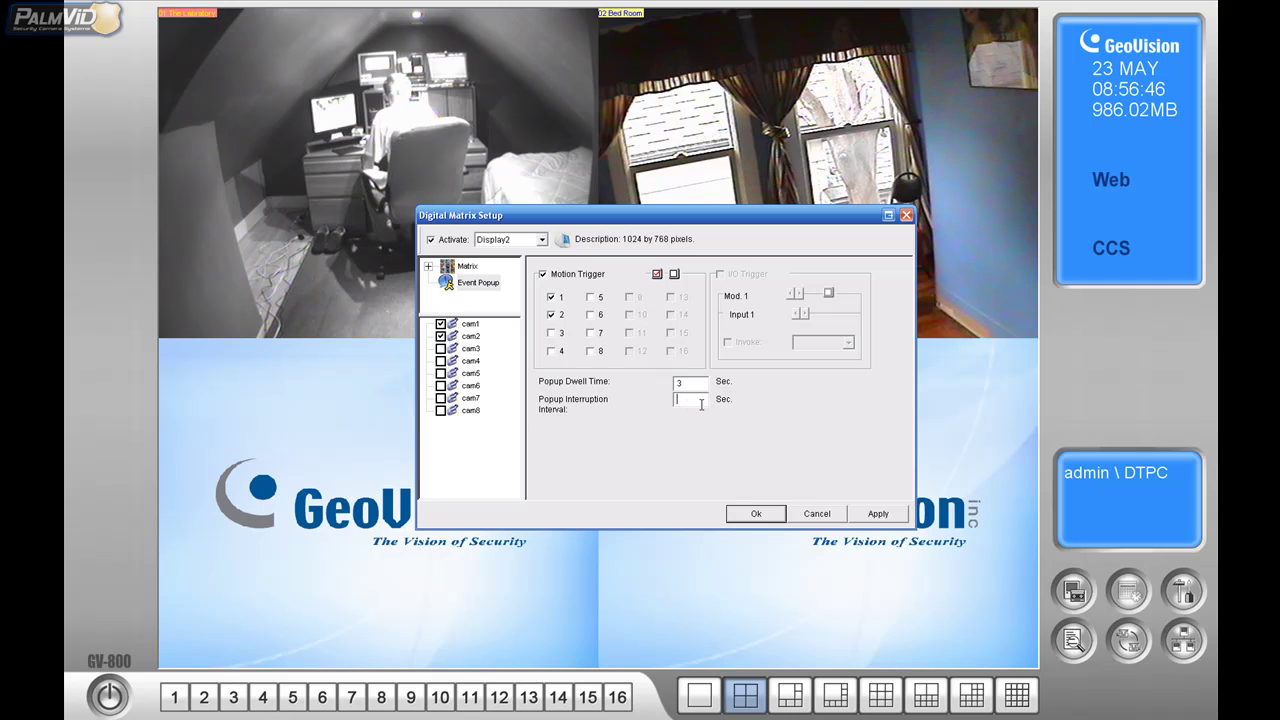
type("1")
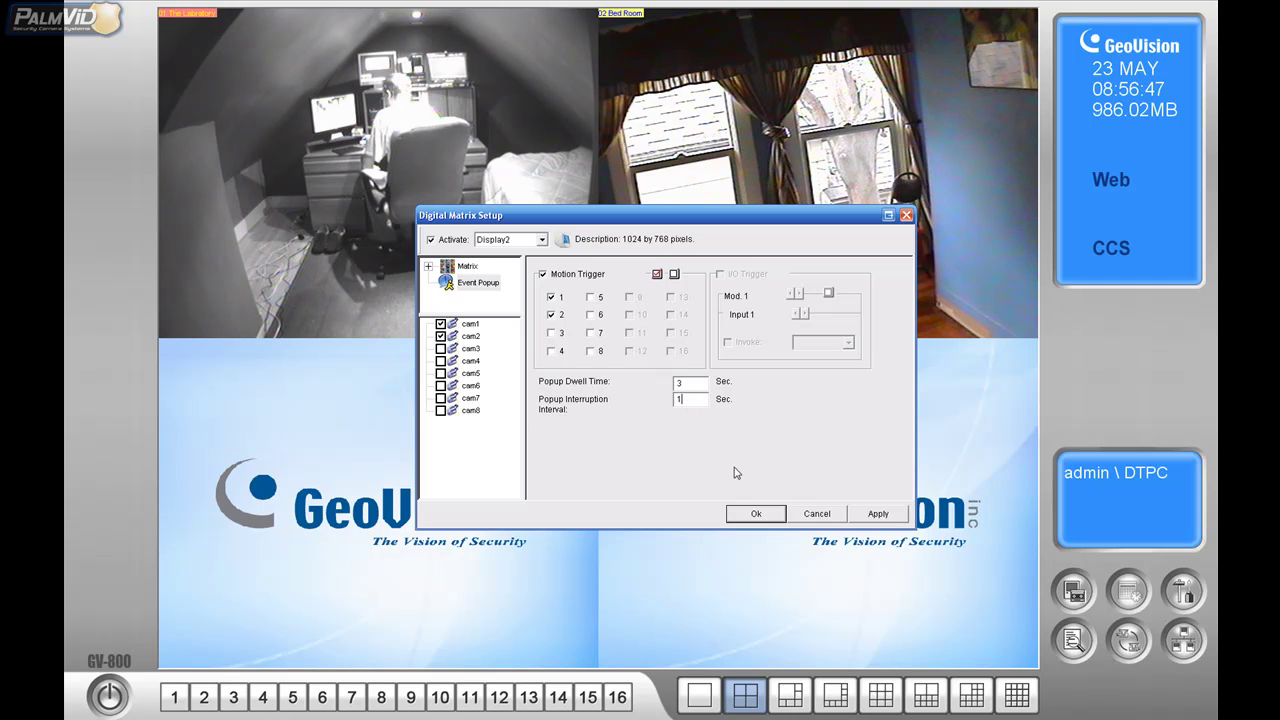
left_click(878, 514)
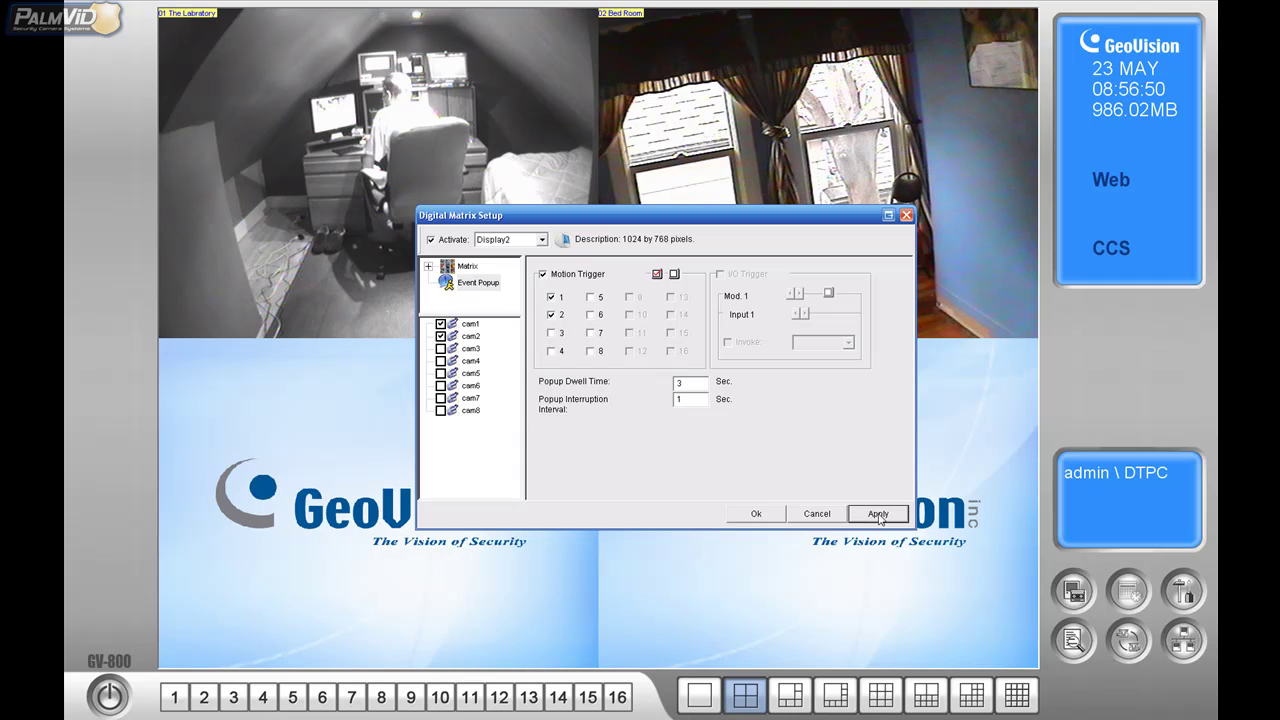
left_click(760, 519)
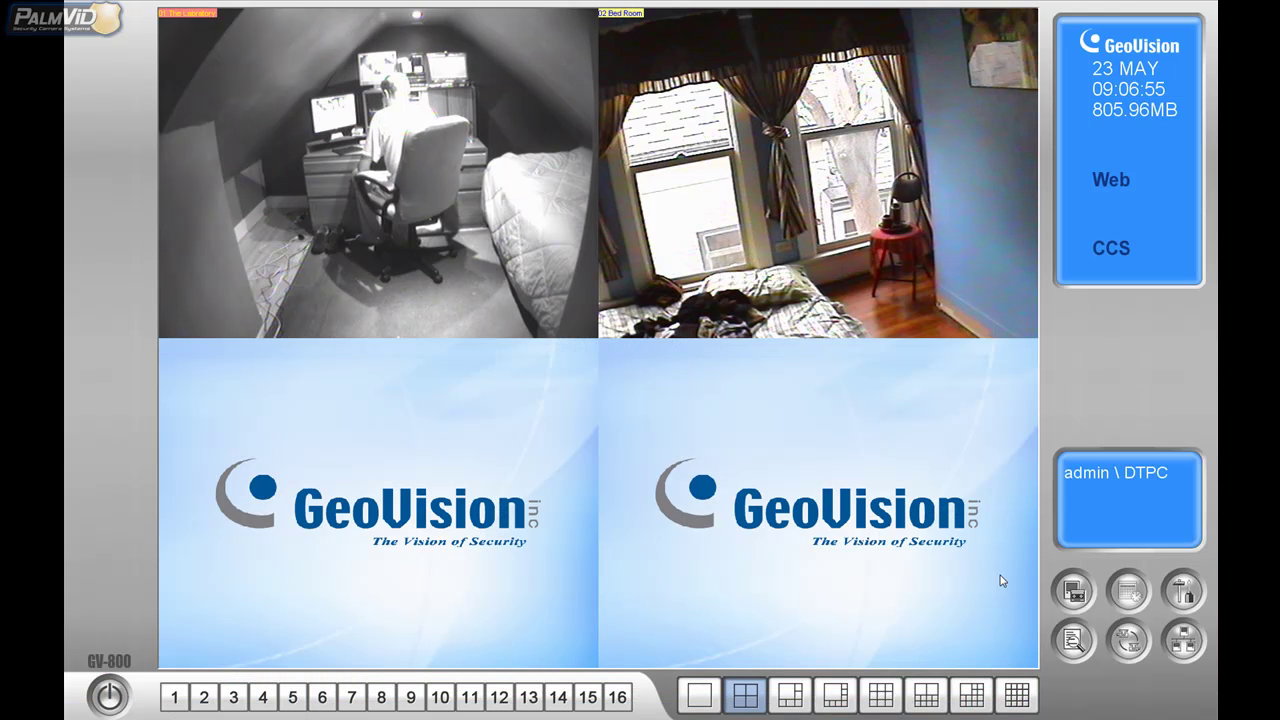
- Reopen Digital Matrix Setting and untick Motion Trigger on Display2's Event Popup page
left_click(1180, 597)
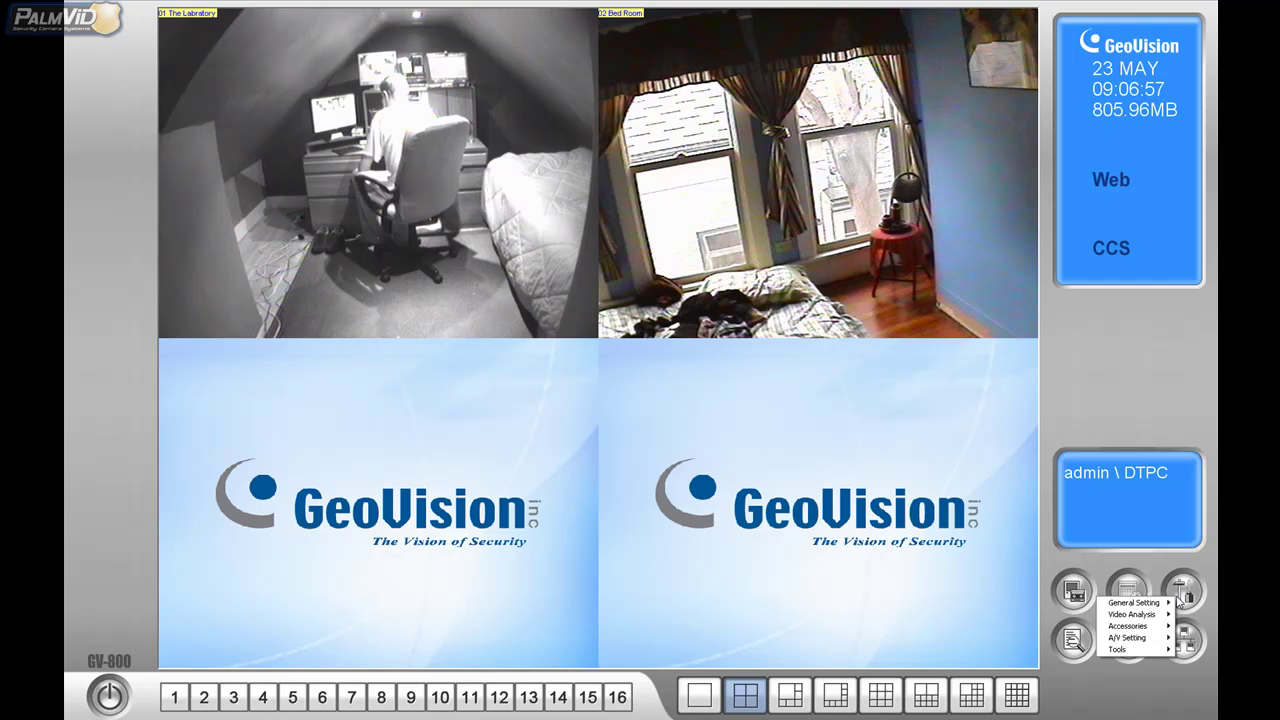
mouse_move(1136, 641)
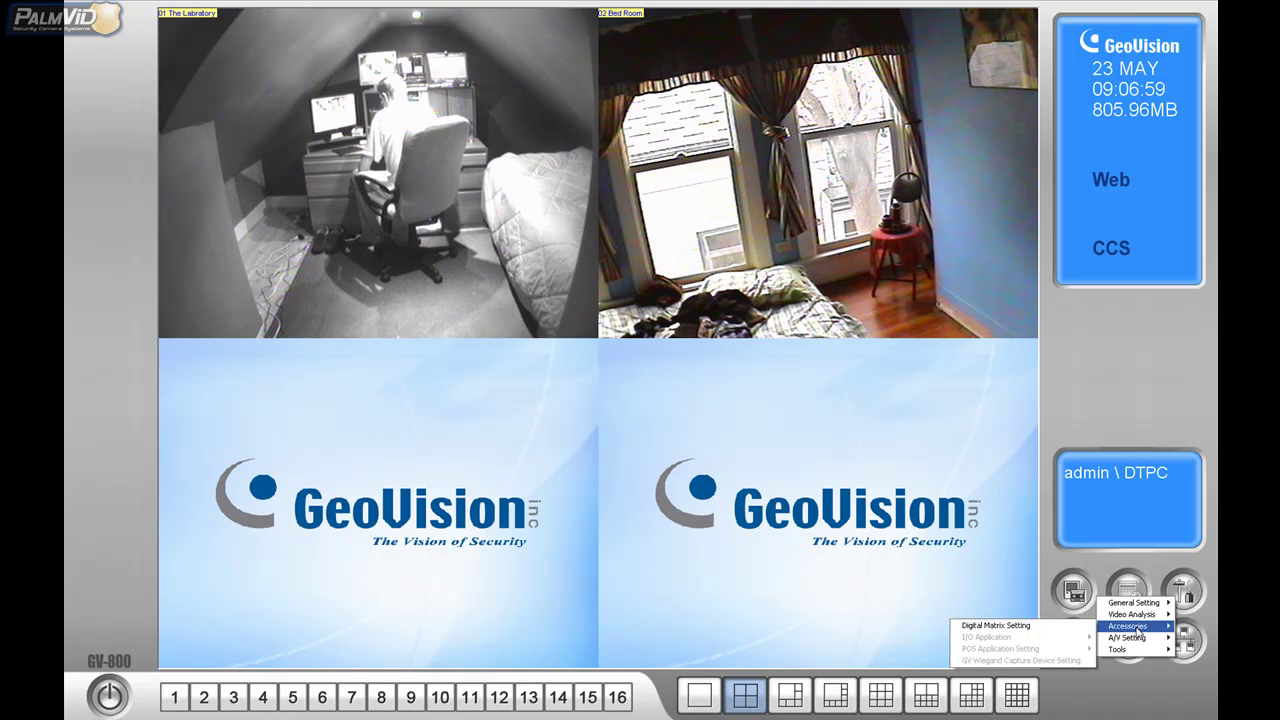
left_click(1073, 630)
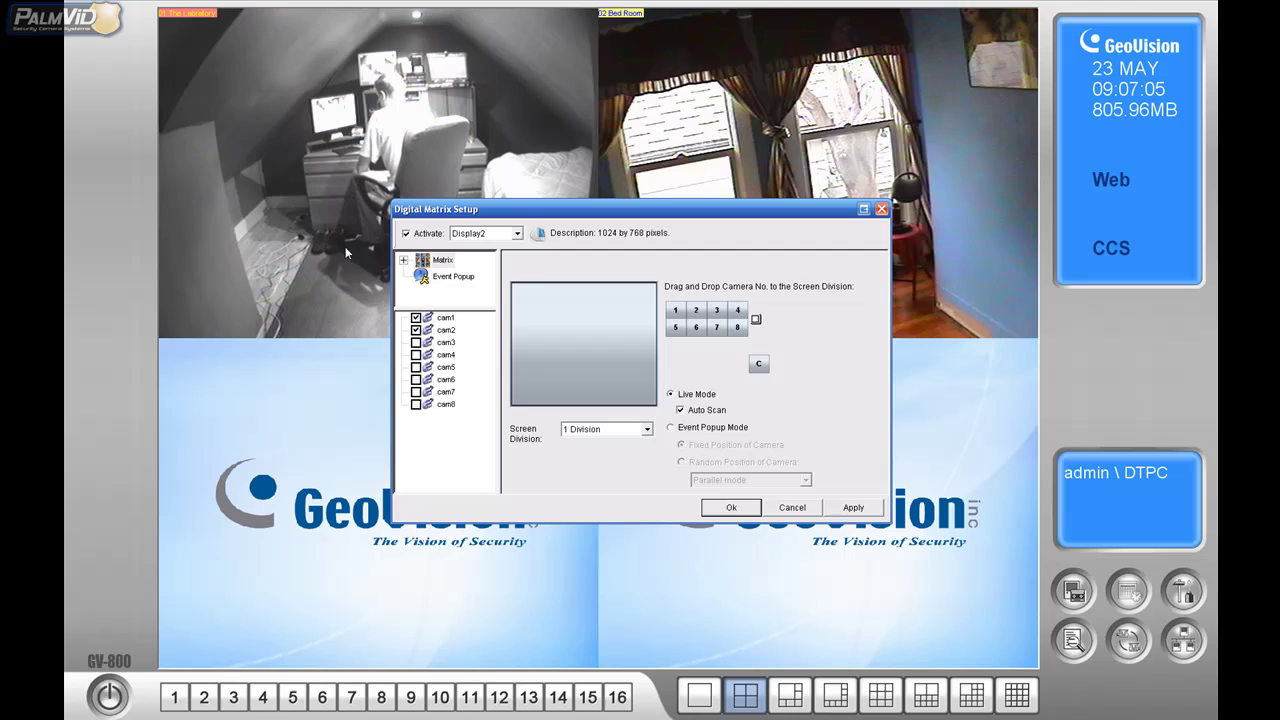
left_click(457, 278)
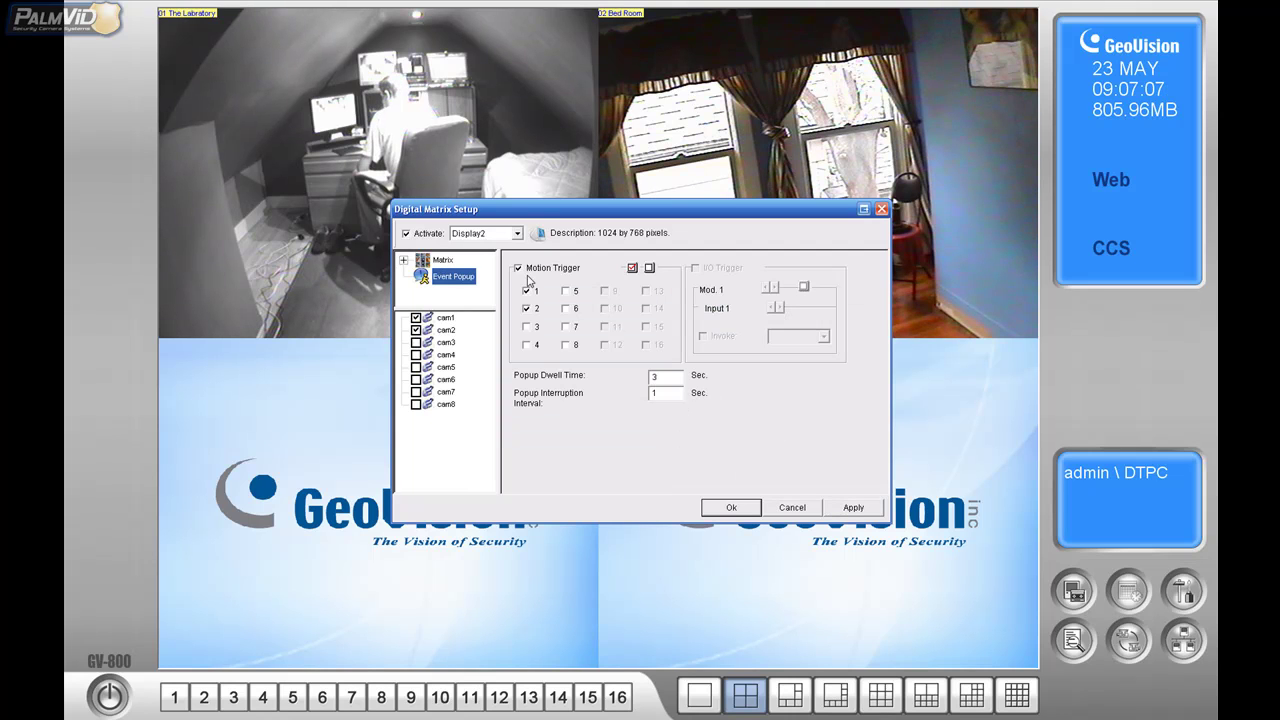
left_click(519, 270)
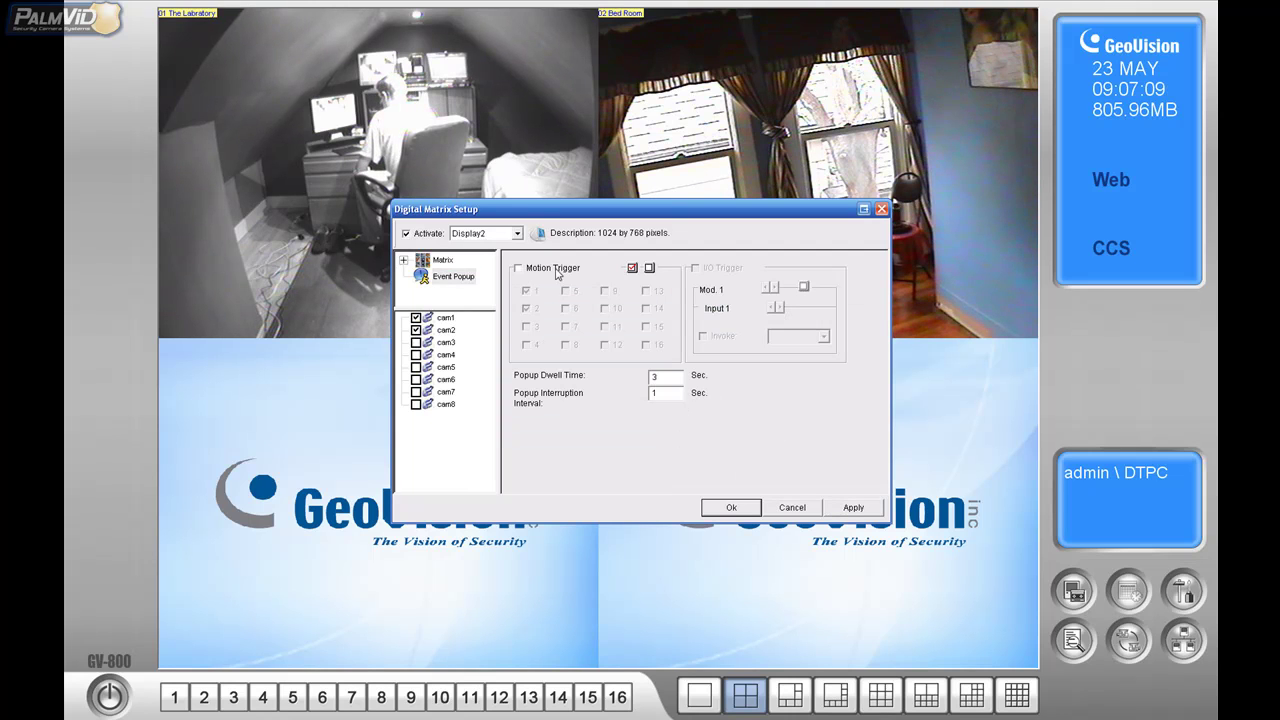
- Set Display2 to 4 Divisions with cameras 1, 3 and 4 placed, then apply and close
left_click(441, 262)
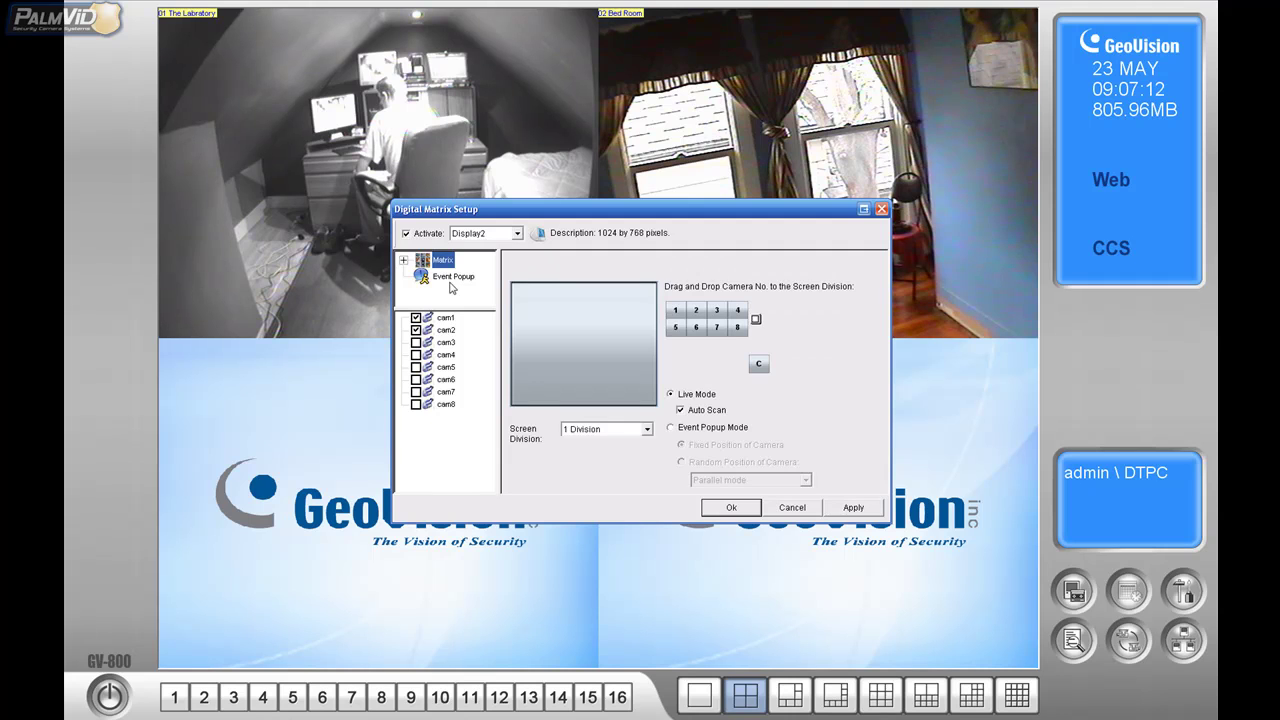
left_click(647, 429)
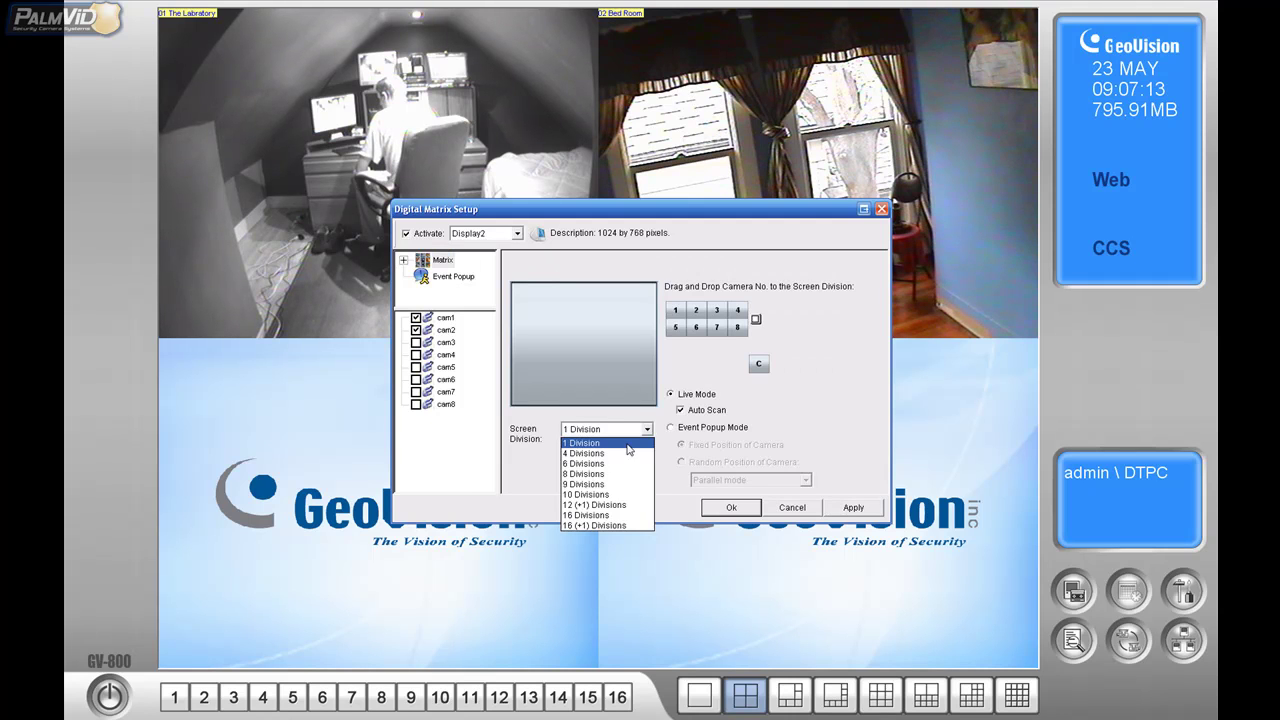
left_click(627, 453)
left_click_drag(675, 311, 619, 370)
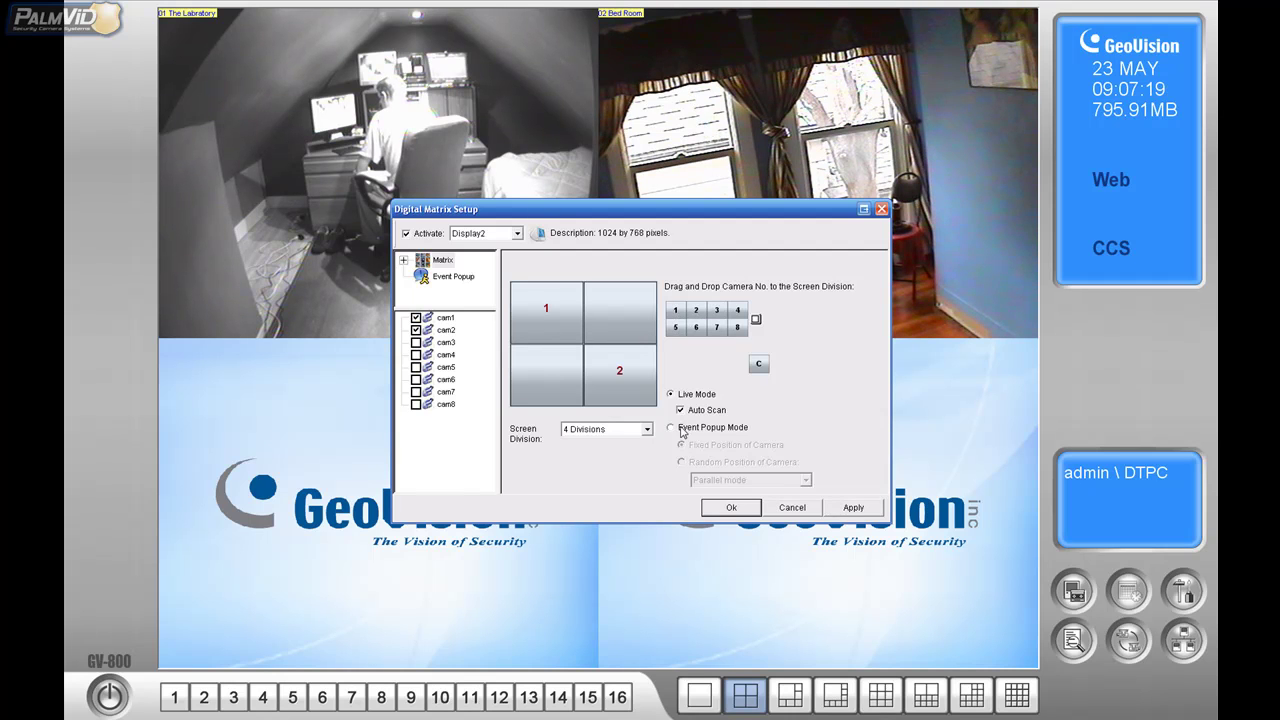
left_click_drag(716, 311, 619, 308)
left_click_drag(738, 311, 546, 372)
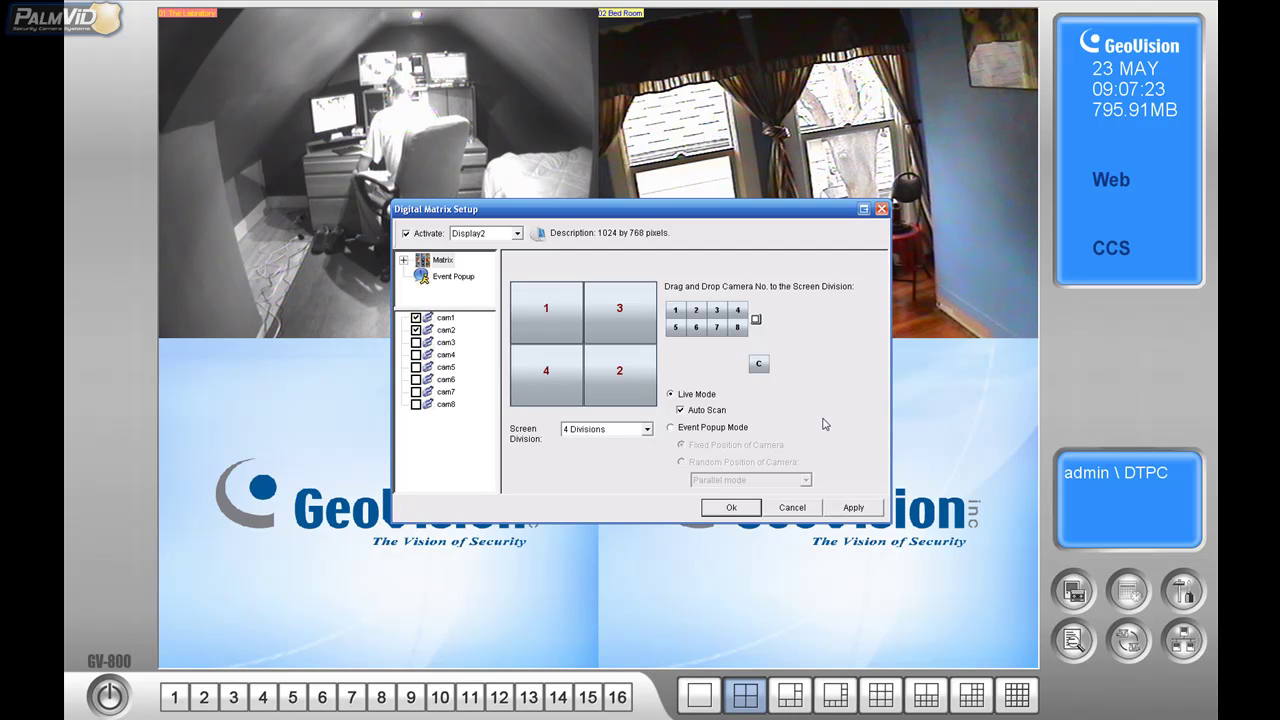
left_click(867, 513)
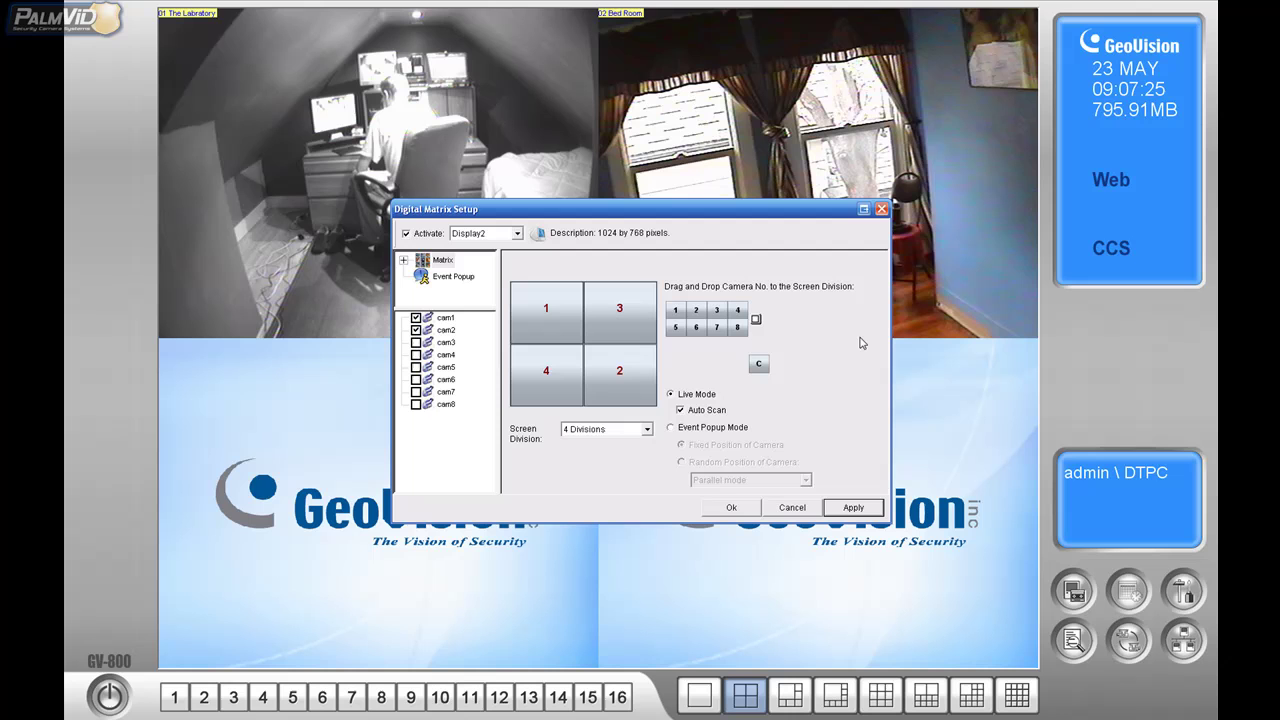
left_click(731, 507)
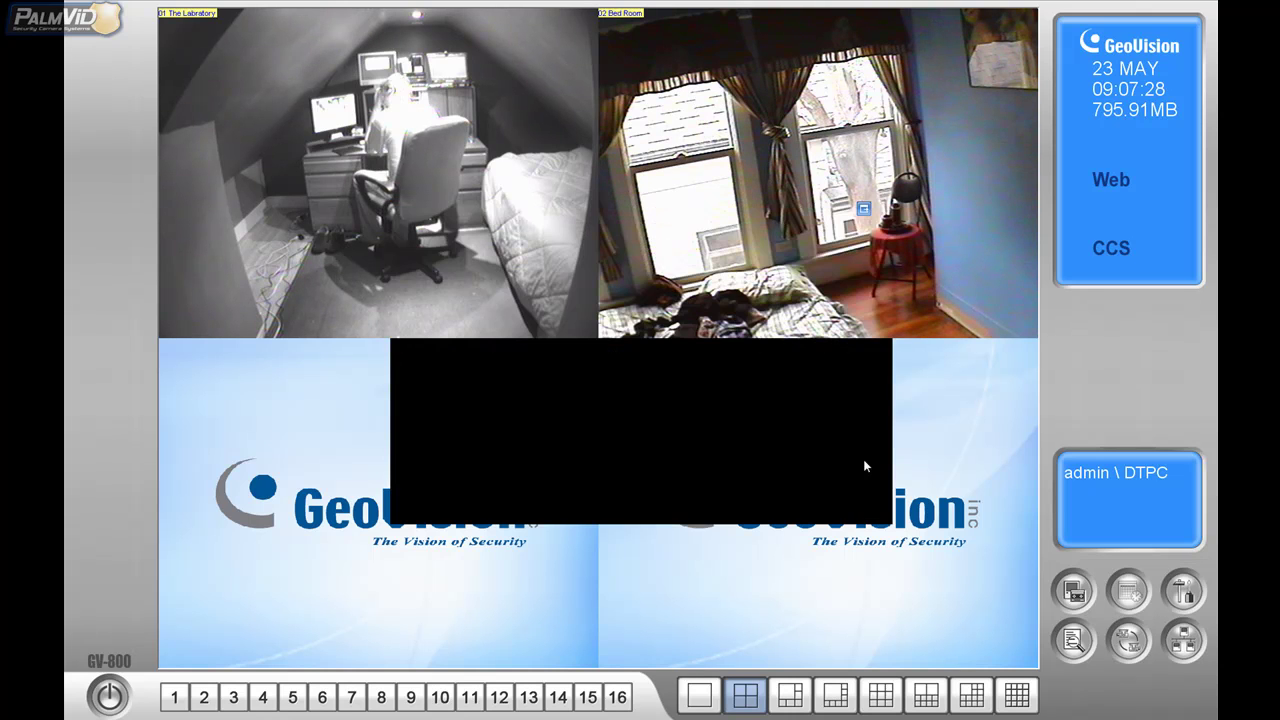